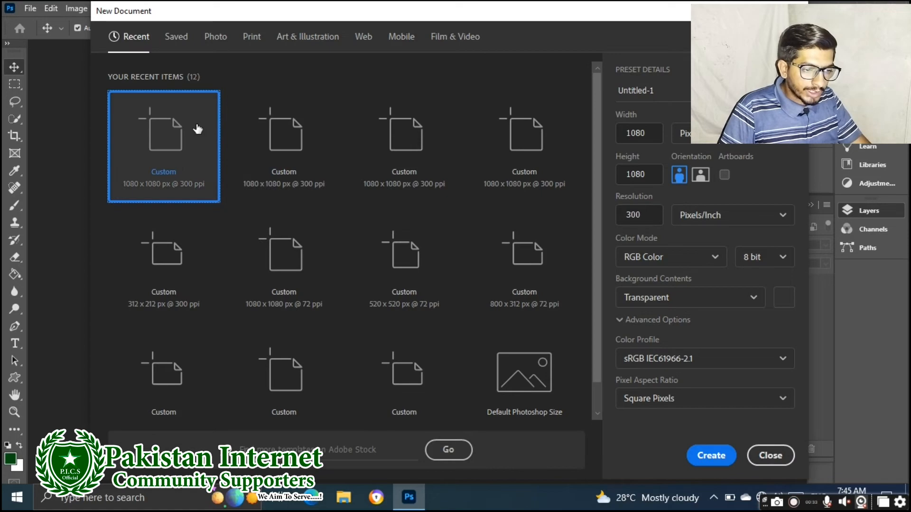
Create the 1080 × 1080 px canvas with Transparent background contents
click(713, 297)
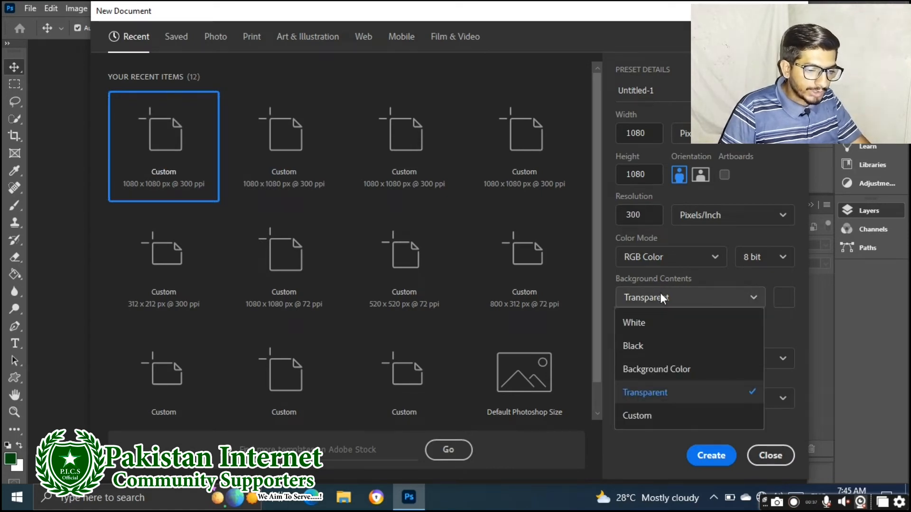
click(721, 458)
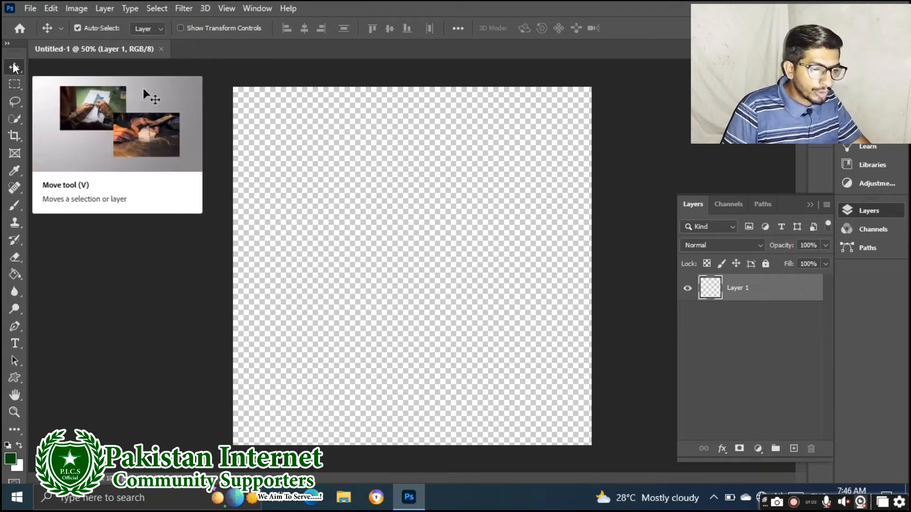
Type the person's full name as a text layer and move it to the canvas's vertical centre
click(361, 186)
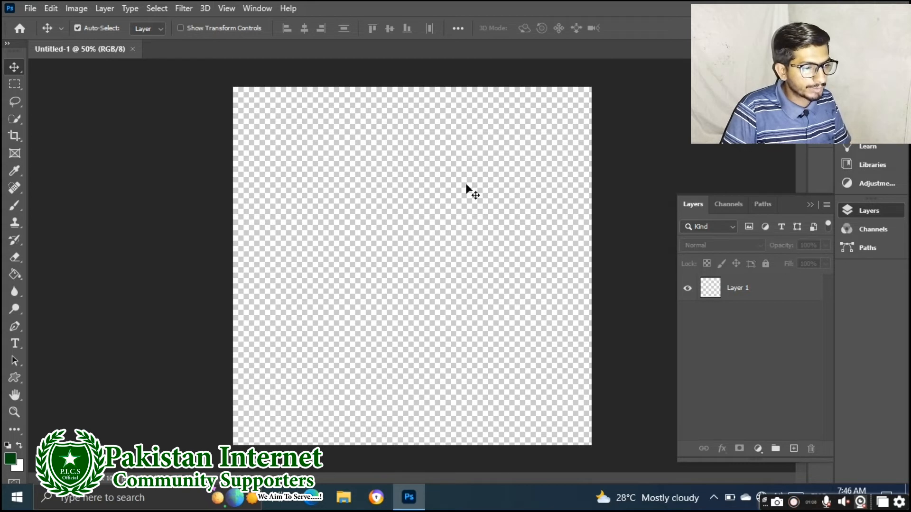
click(14, 344)
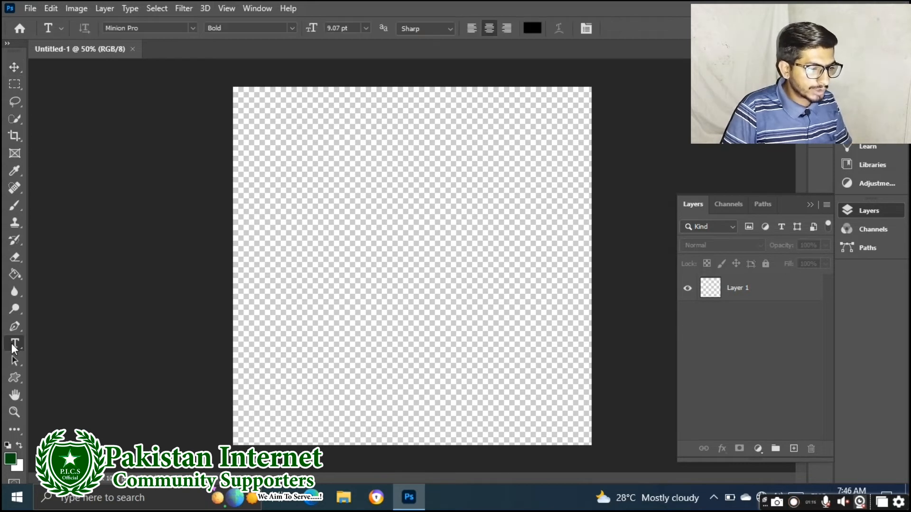
click(342, 202)
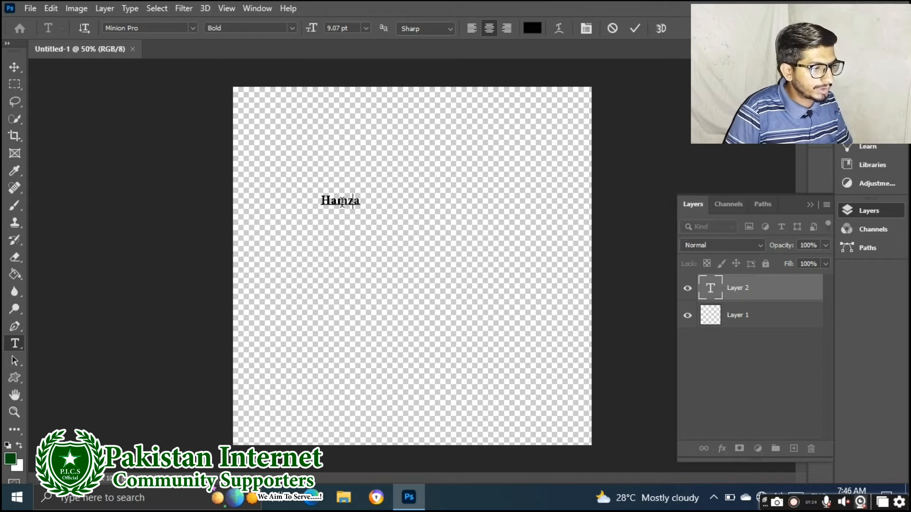
key(Home)
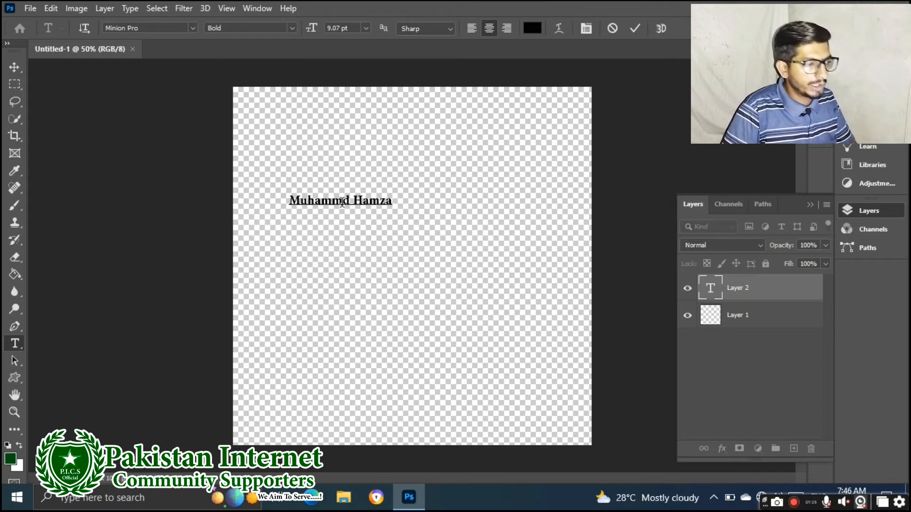
click(16, 72)
drag(339, 202, 407, 232)
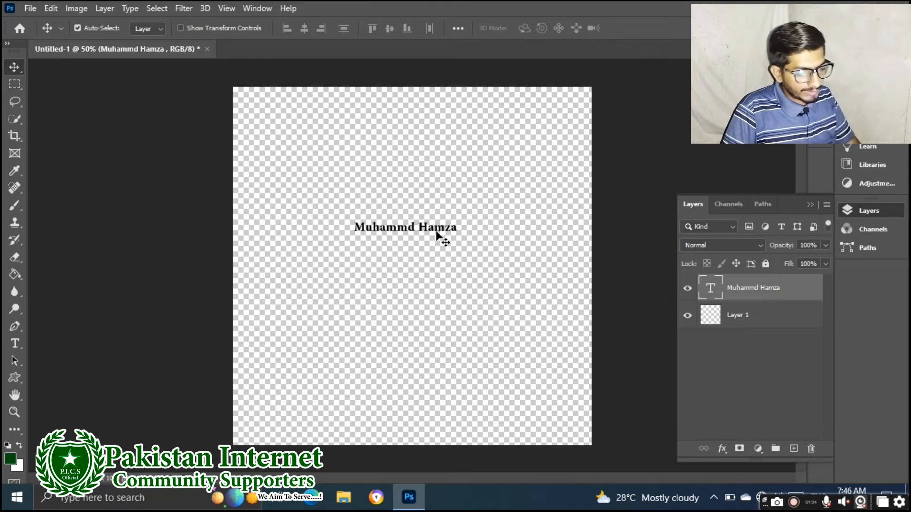
Resize the name text to 30 pt and reposition it across the canvas's upper middle
double_click(419, 229)
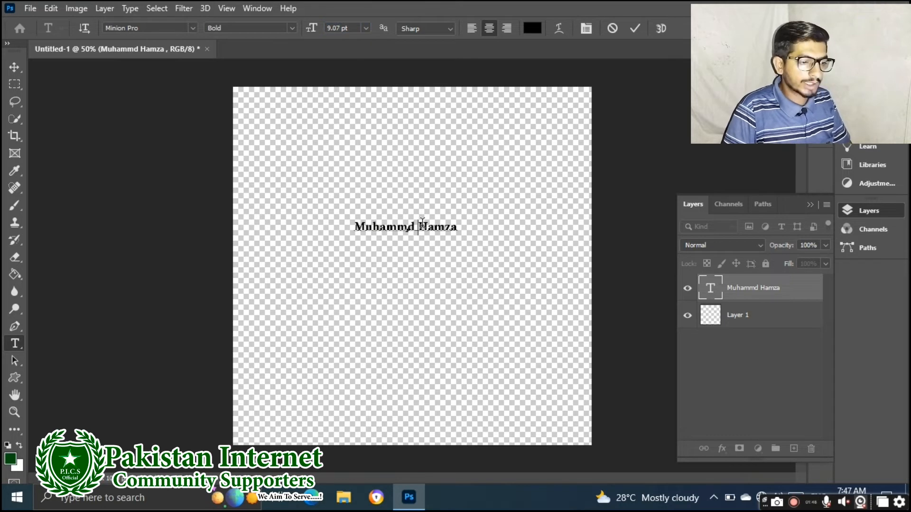
key(ctrl+a)
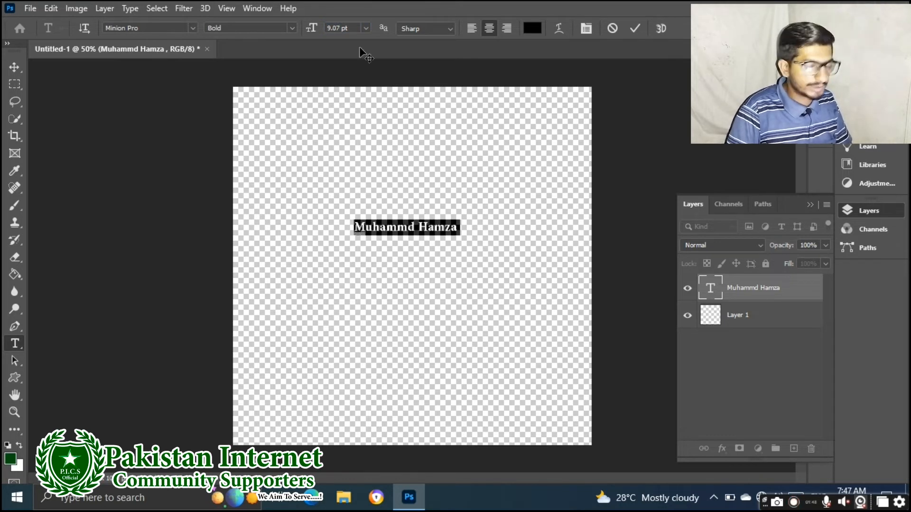
text(10)
key(Return)
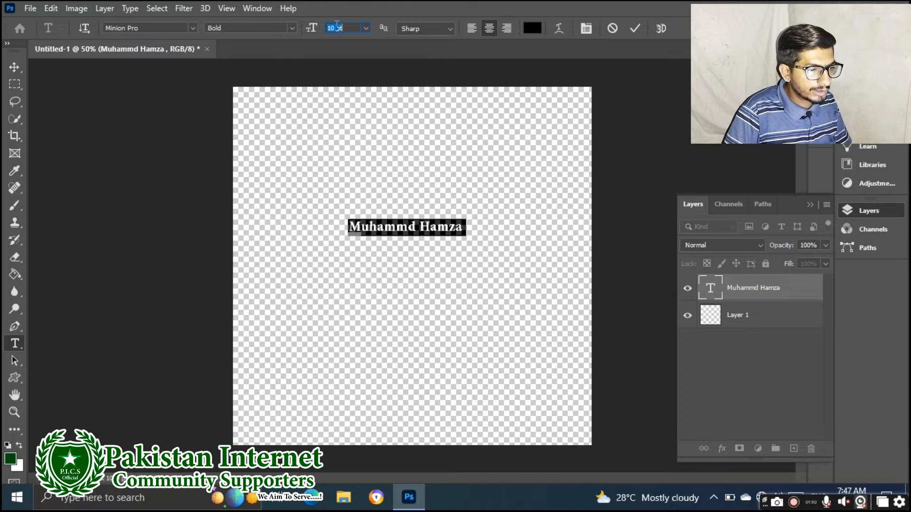
click(367, 27)
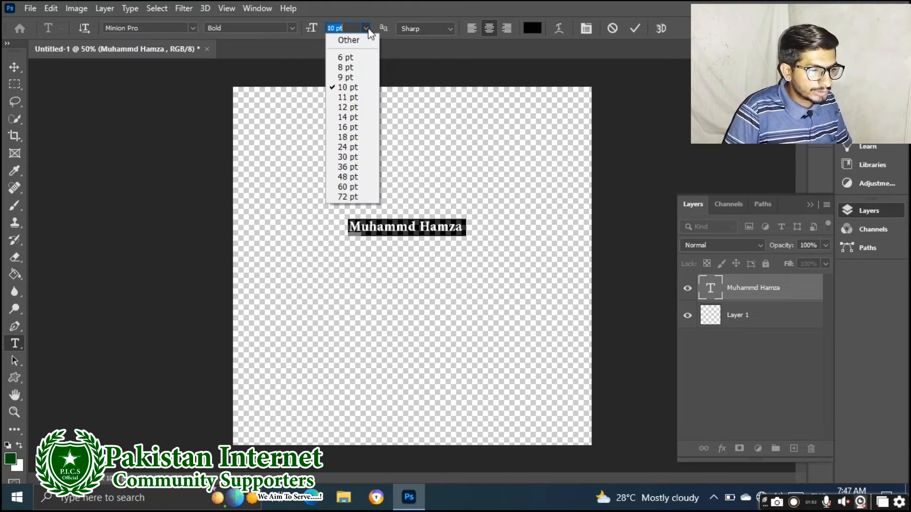
click(348, 157)
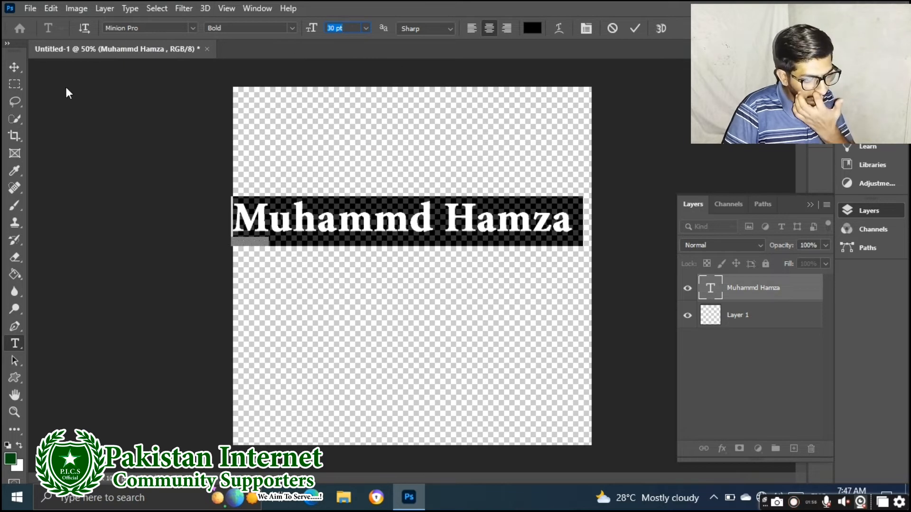
click(14, 67)
mouse_move(429, 230)
mouse_down()
mouse_move(433, 244)
mouse_move(427, 170)
mouse_move(439, 154)
mouse_move(426, 247)
mouse_move(463, 170)
mouse_move(389, 272)
mouse_move(427, 217)
mouse_move(441, 228)
mouse_up()
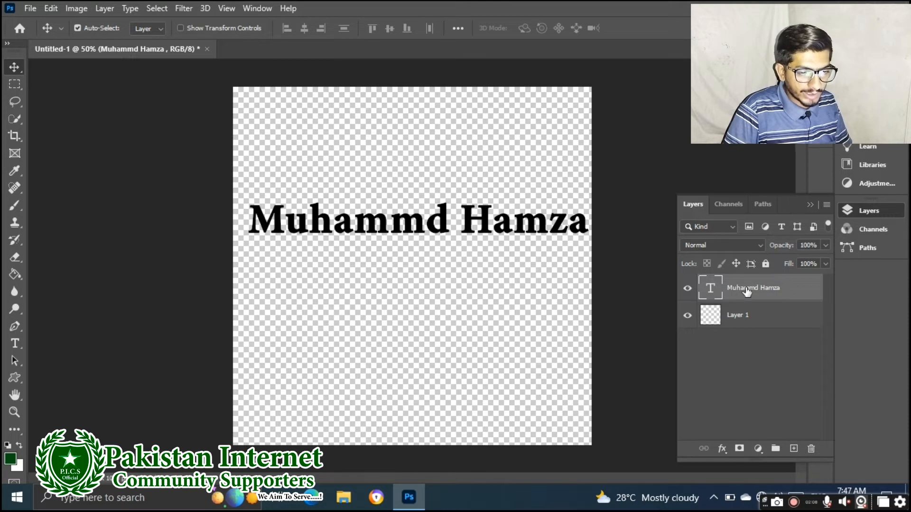
click(743, 317)
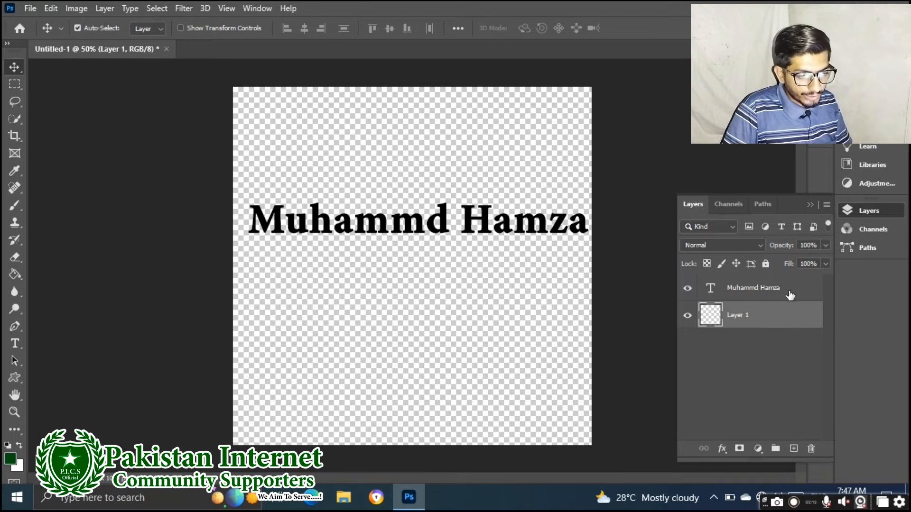
click(686, 291)
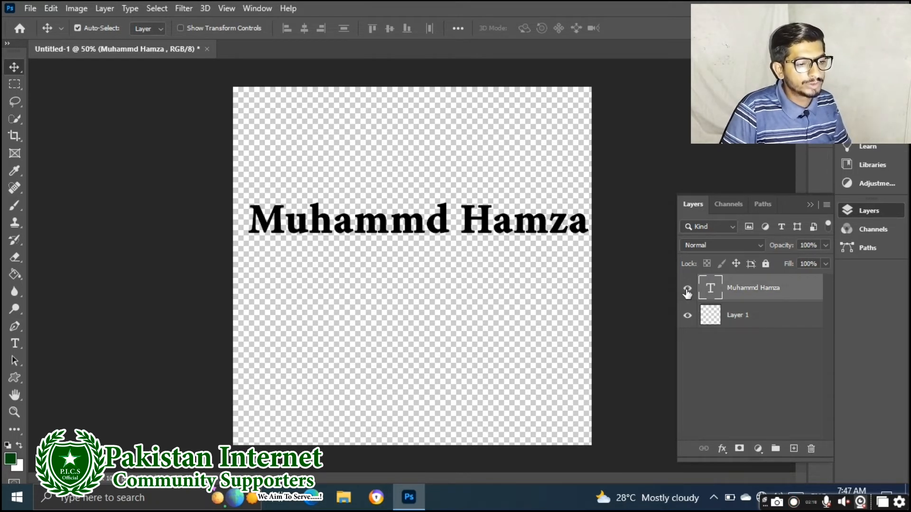
click(687, 289)
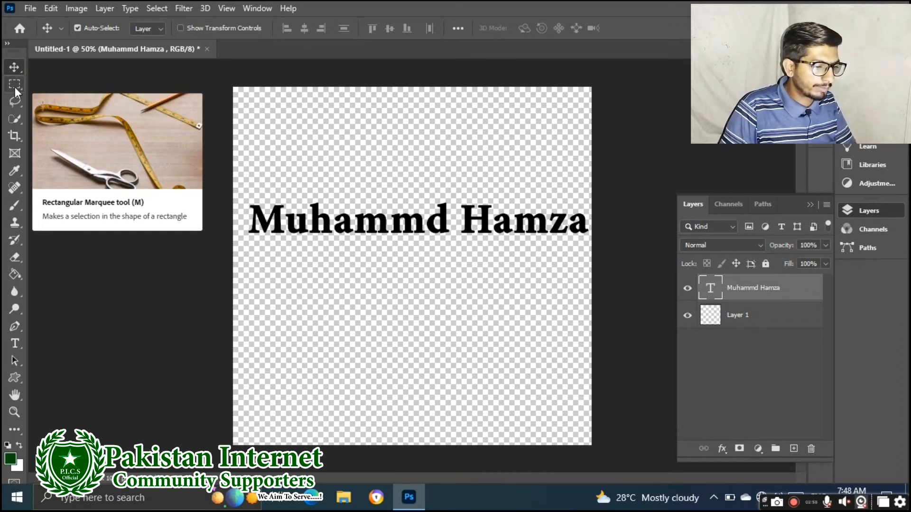
key(m)
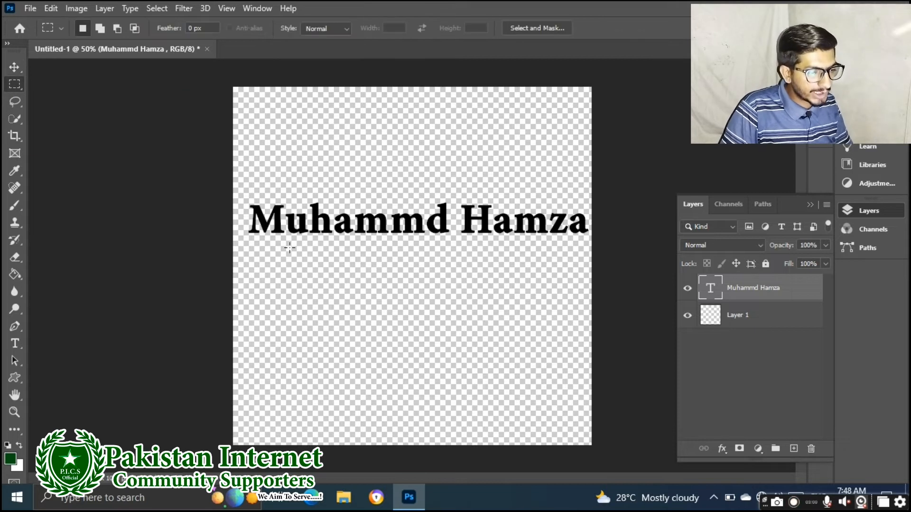
drag(275, 258, 567, 362)
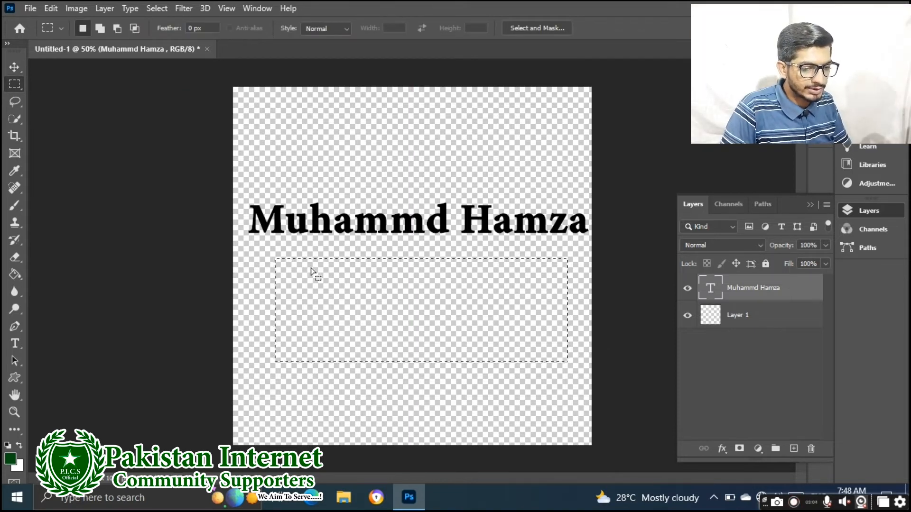
drag(259, 256, 572, 382)
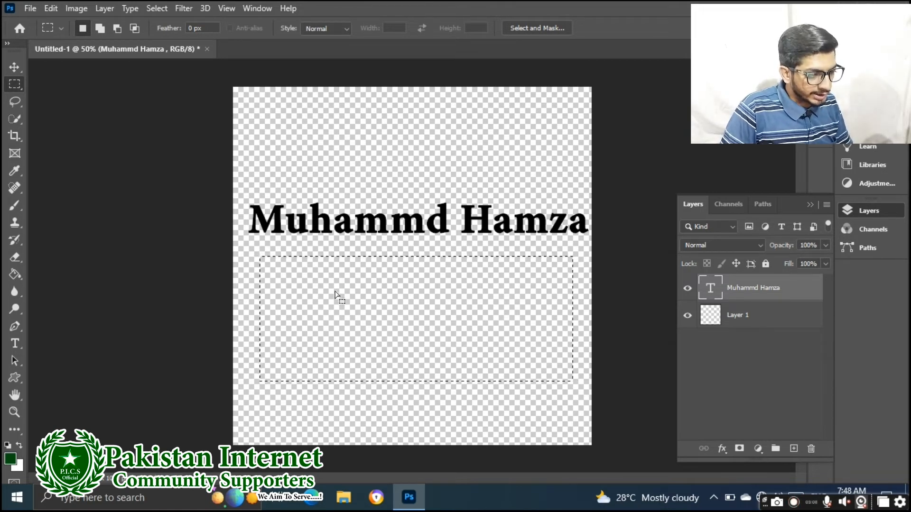
click(337, 159)
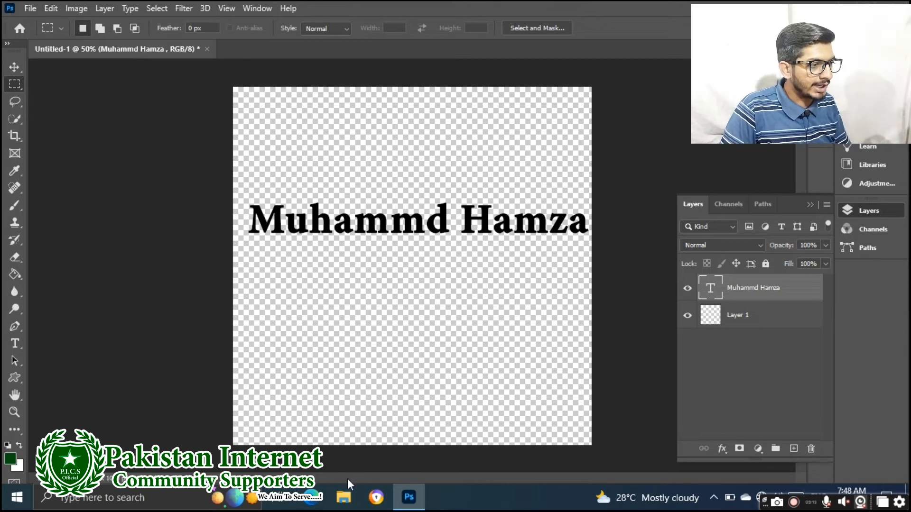
Open 'WhatsApp Image 2022-09-05 at 4.00.33 AM' from the Downloads folder on Local Disk (D:)
click(30, 8)
click(45, 35)
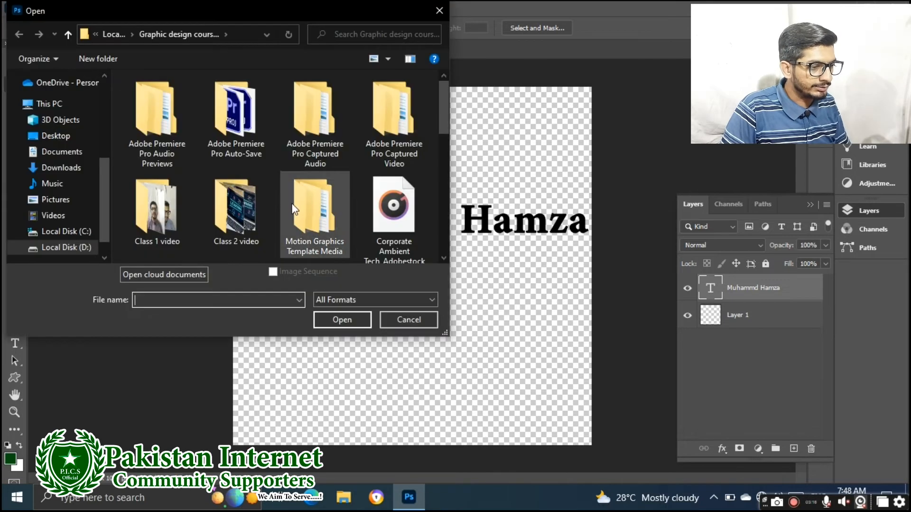
drag(446, 113, 449, 209)
click(66, 249)
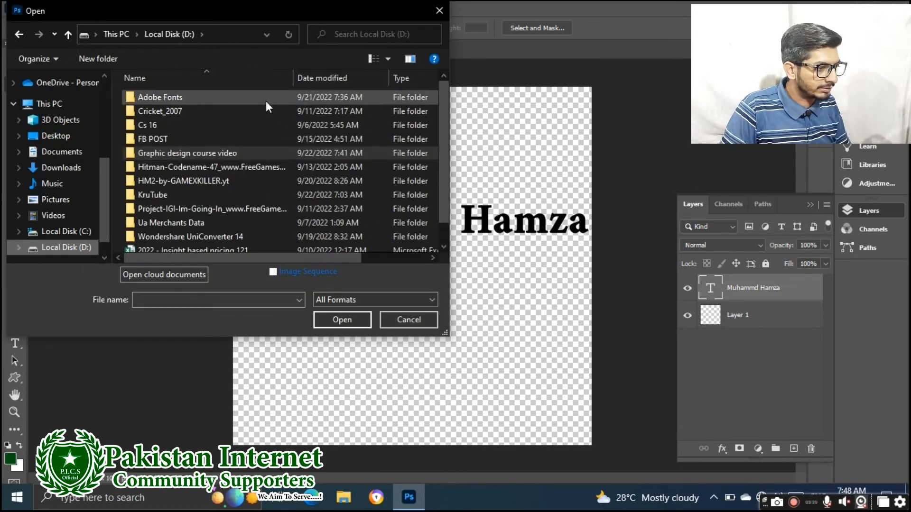
scroll(181, 176, down, 1)
click(66, 167)
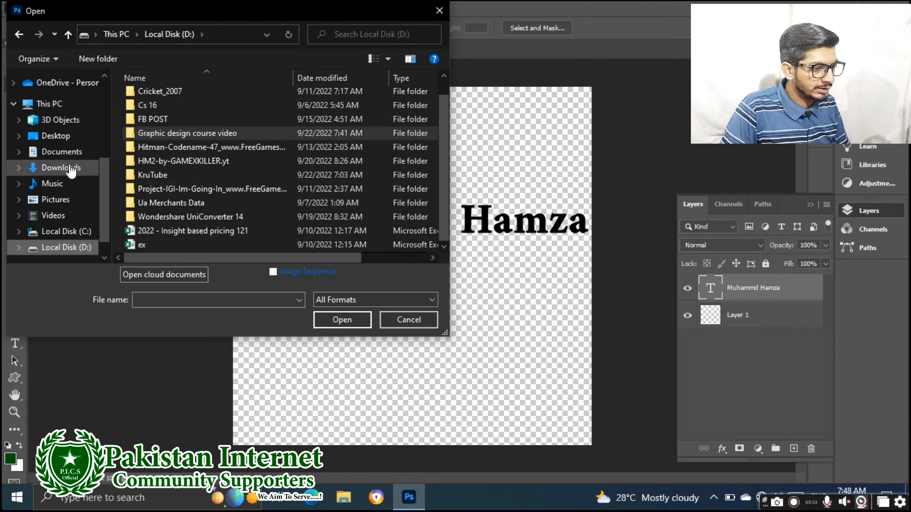
scroll(212, 132, down, 3)
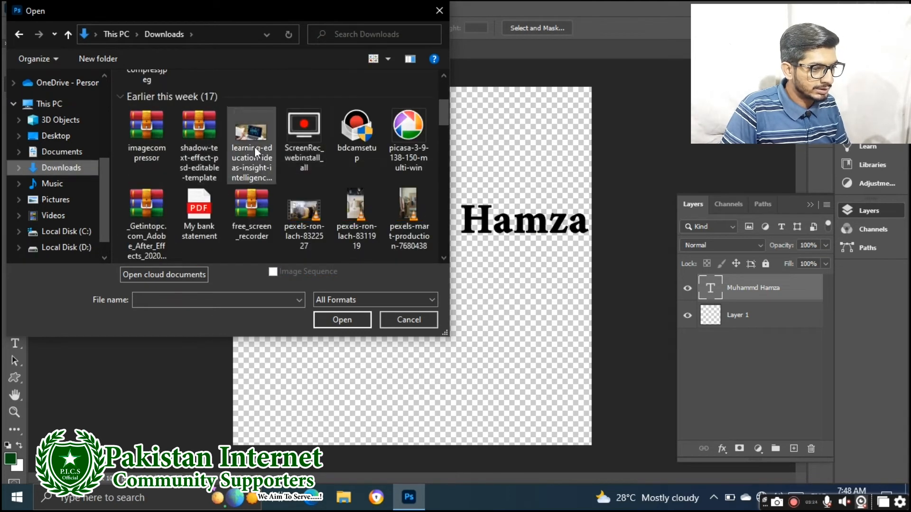
scroll(349, 212, down, 4)
scroll(349, 212, down, 3)
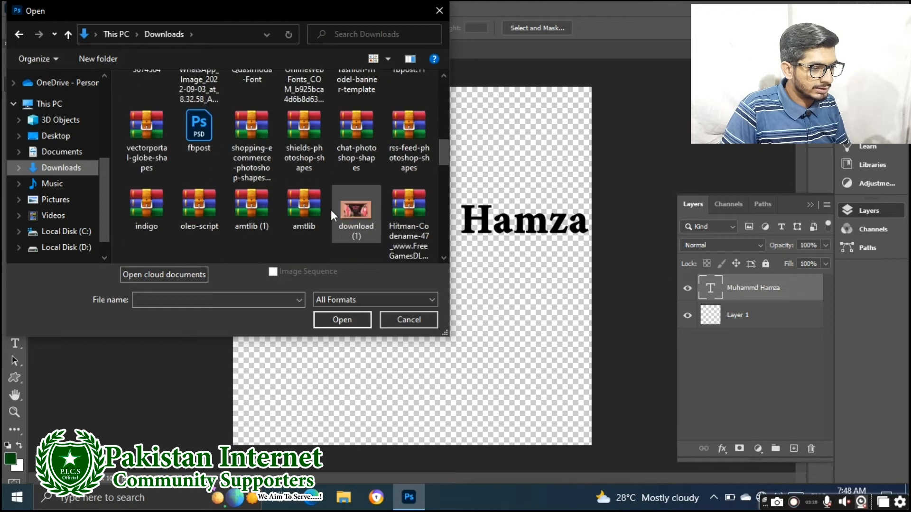
scroll(344, 211, down, 3)
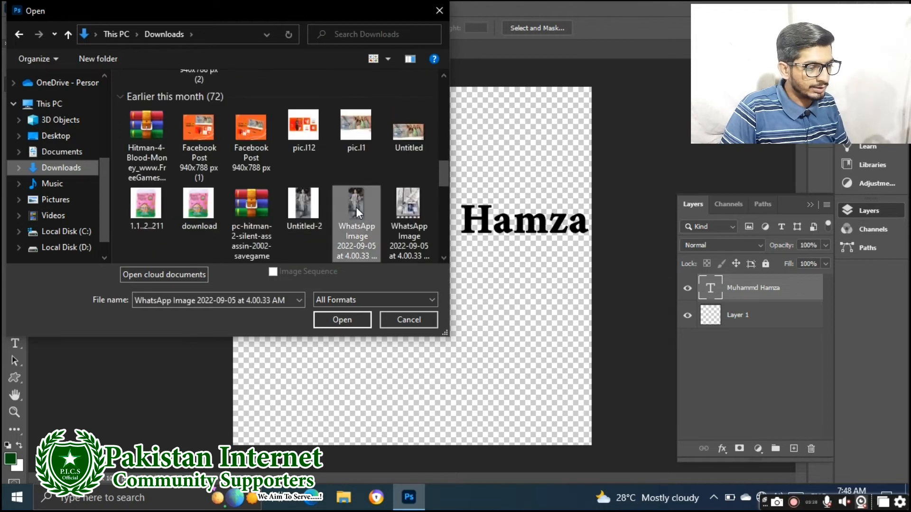
key(Escape)
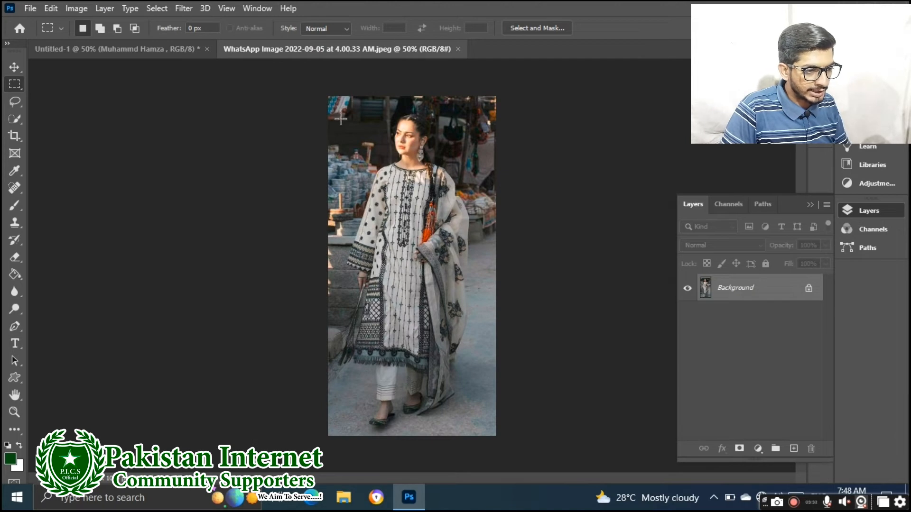
Copy a rectangular selection around the woman's head onto a new Layer 1
drag(362, 102, 464, 173)
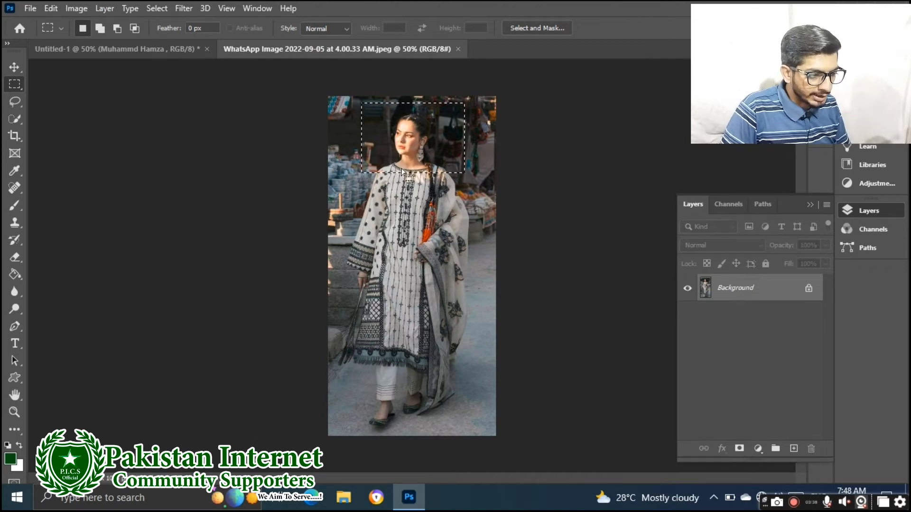
right_click(408, 141)
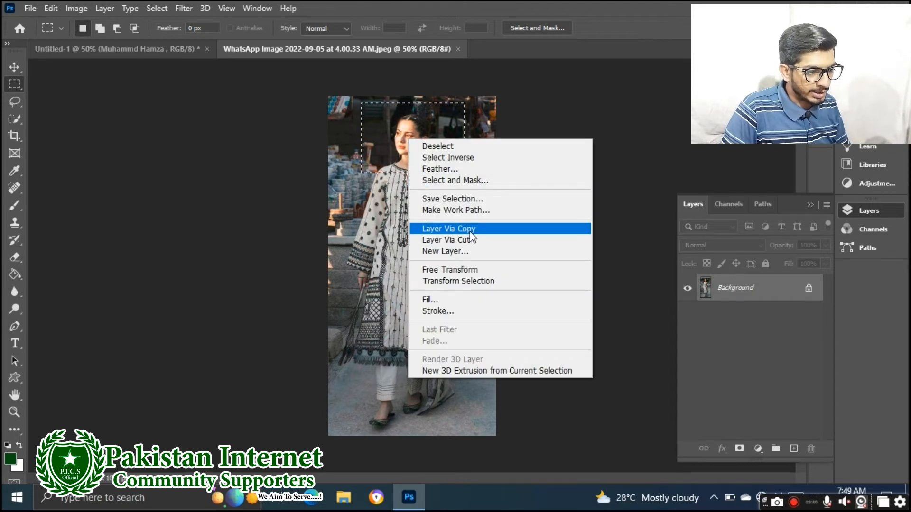
click(445, 229)
right_click(363, 190)
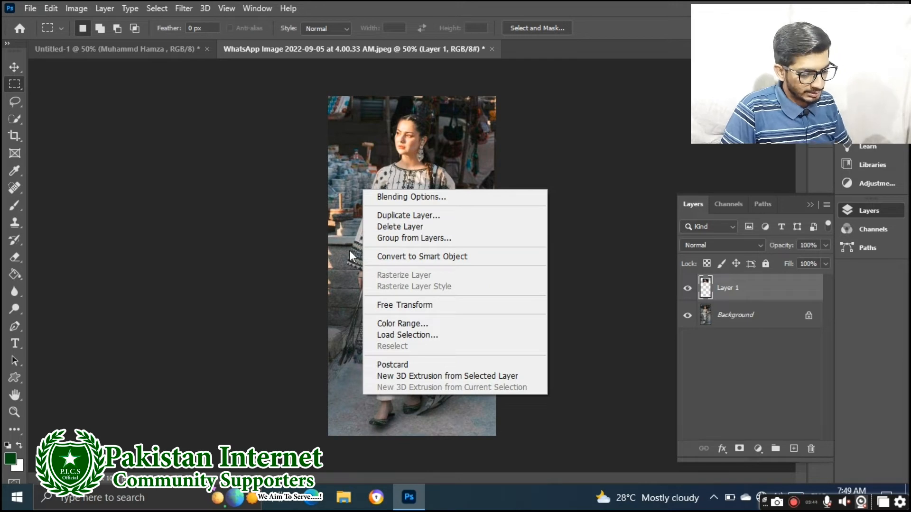
click(360, 217)
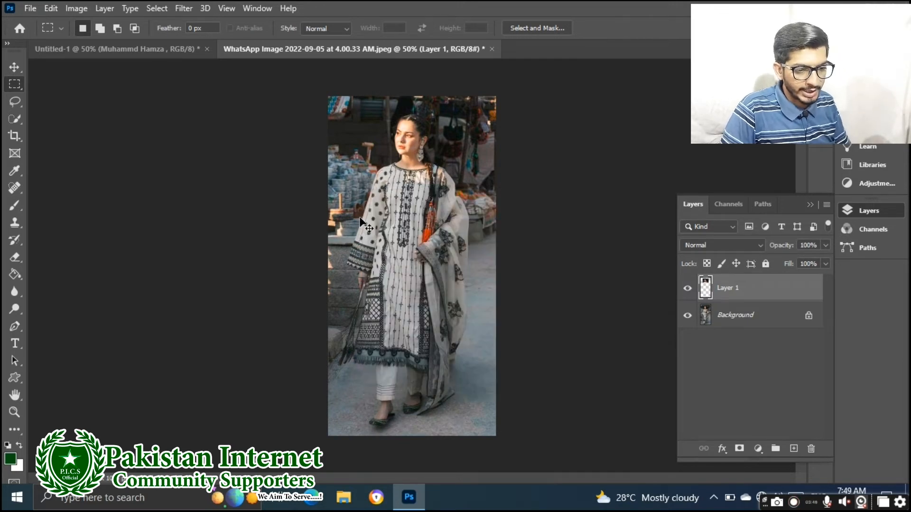
Show the face patch layer and move it down over the woman's chest
click(688, 288)
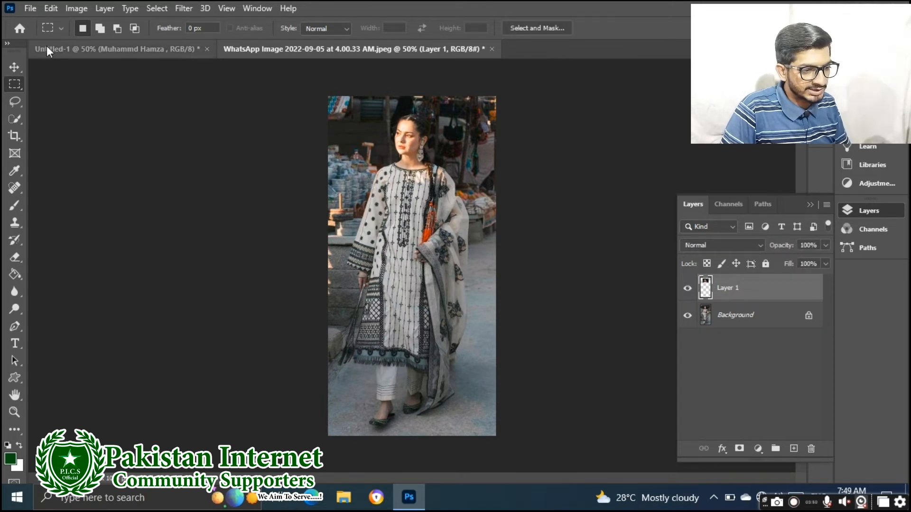
click(14, 67)
drag(425, 150, 430, 246)
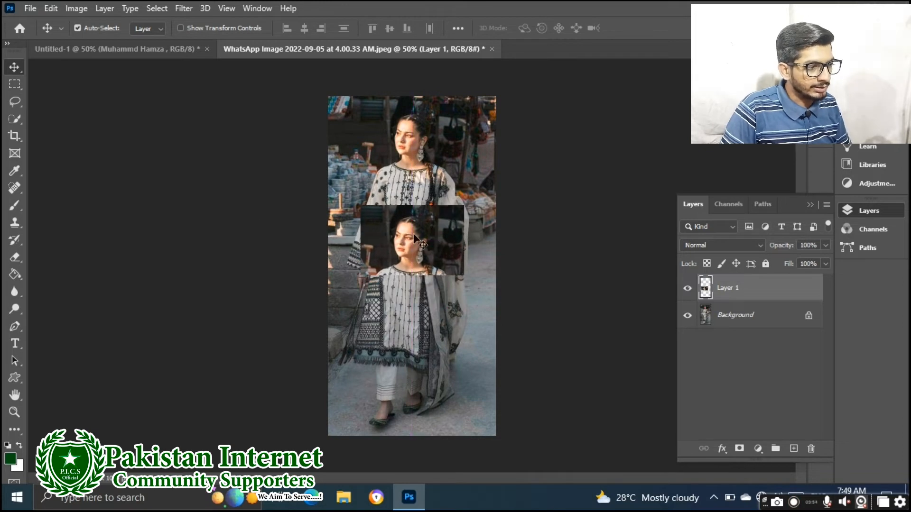
click(15, 84)
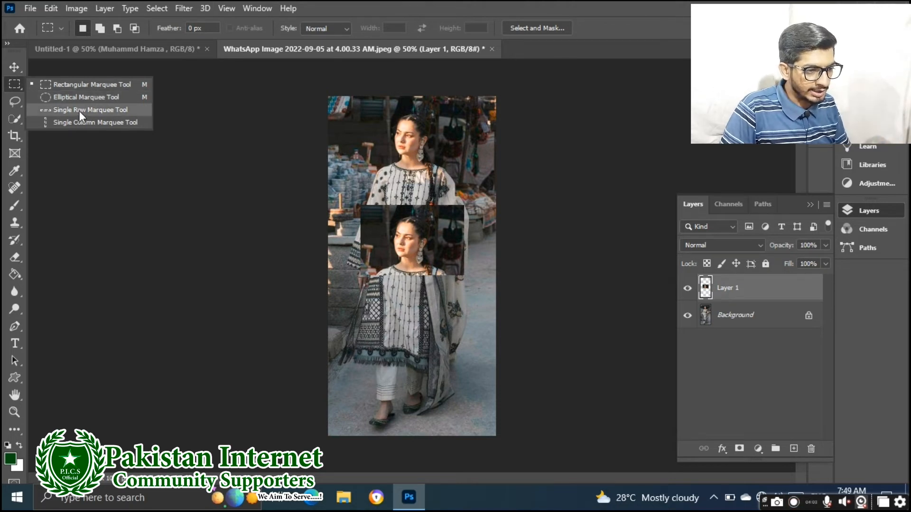
Draw an elliptical selection around the woman's head and attempt Layer Via Copy
click(78, 99)
drag(366, 98, 469, 200)
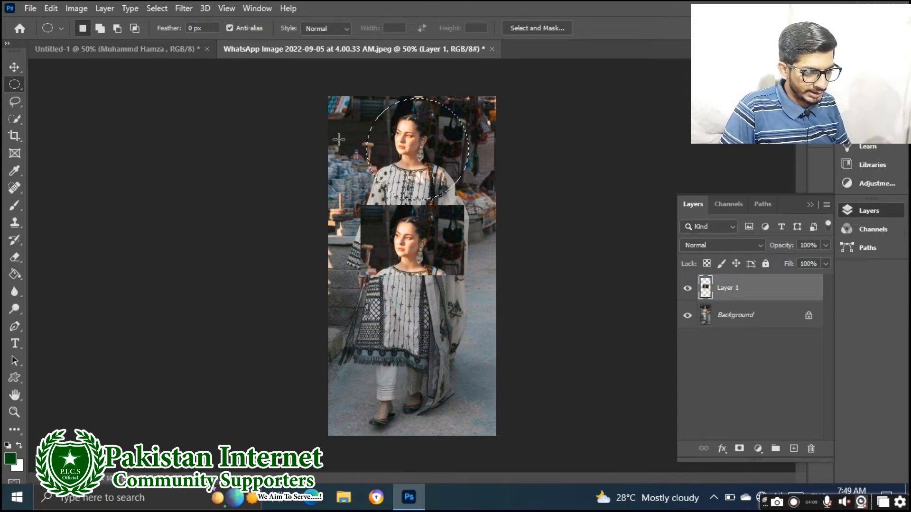
right_click(408, 117)
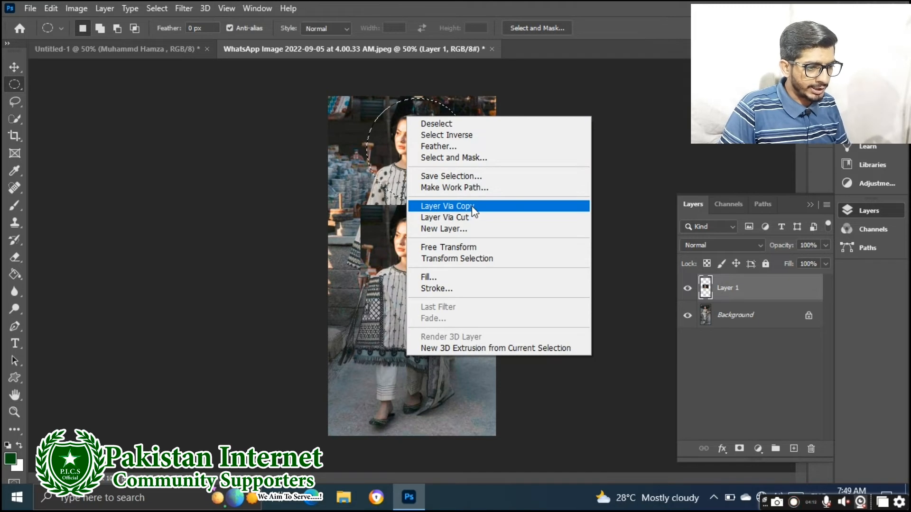
click(473, 207)
click(436, 193)
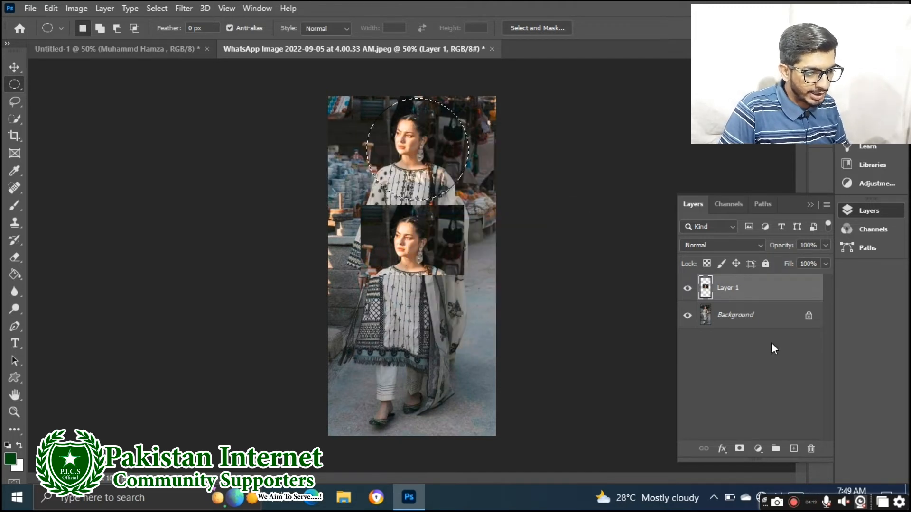
Retry Layer Via Copy, dismiss the empty-selection error, and target the Background layer
right_click(419, 149)
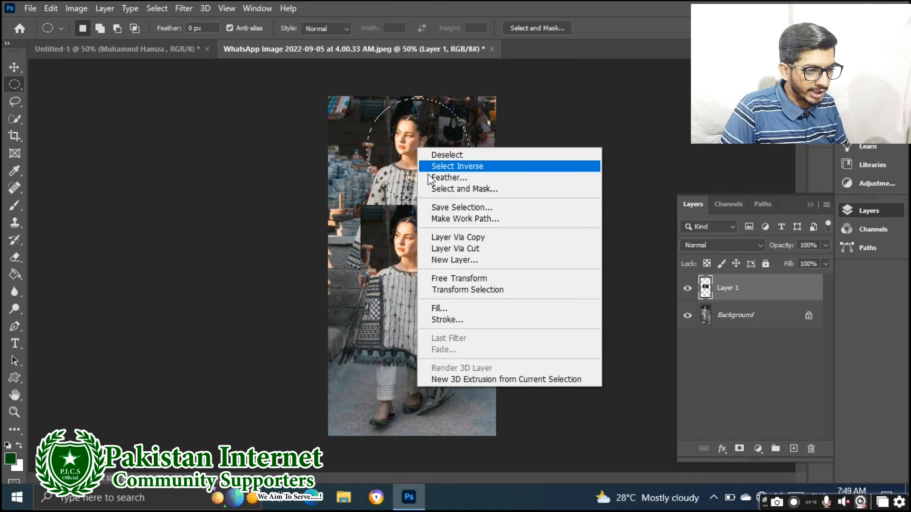
click(436, 237)
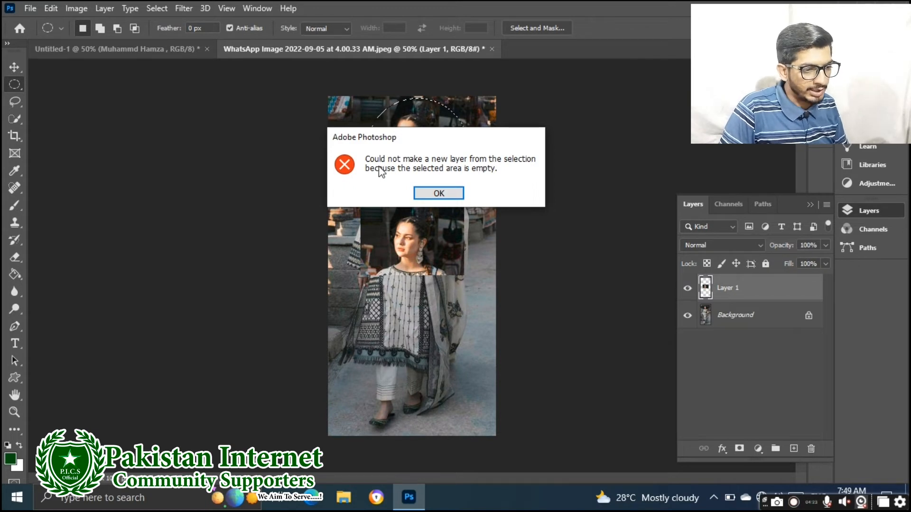
click(439, 193)
click(751, 321)
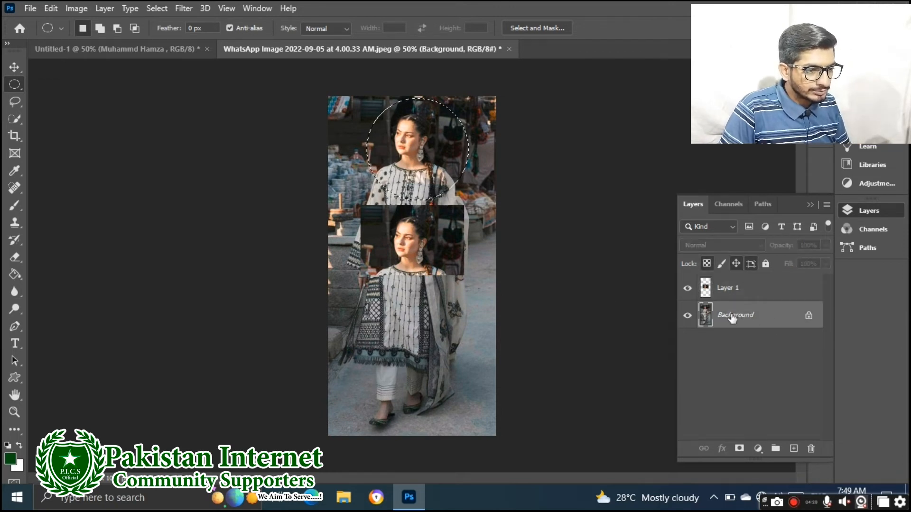
right_click(422, 149)
Copy the circled head to Layer 2 and move it toward the photo's bottom
right_click(411, 149)
click(451, 241)
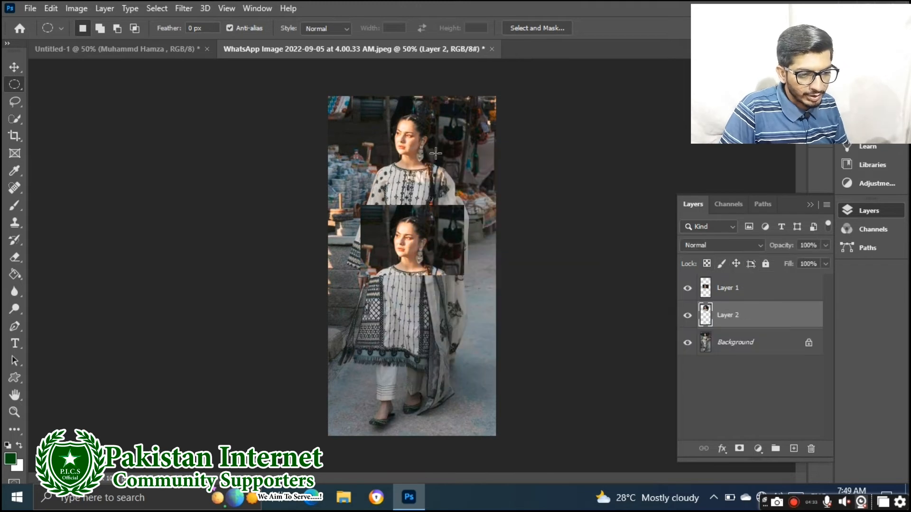
click(749, 295)
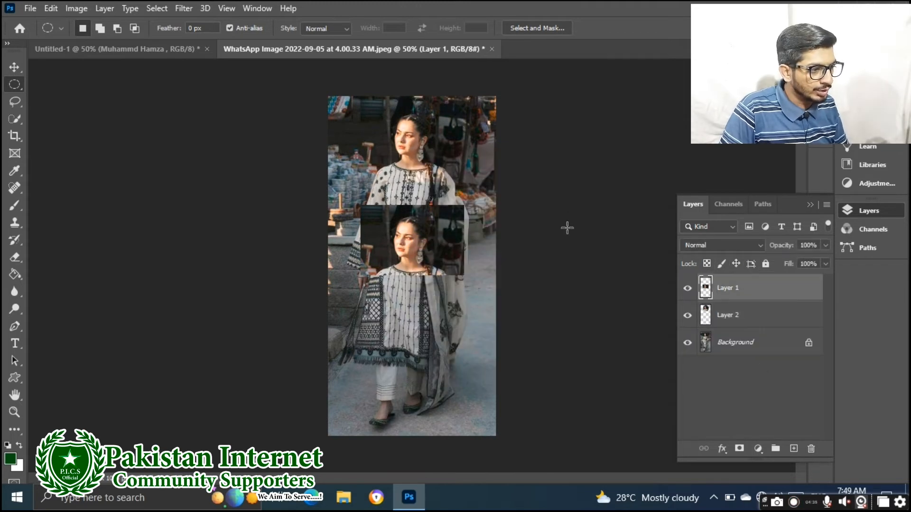
click(769, 315)
click(14, 67)
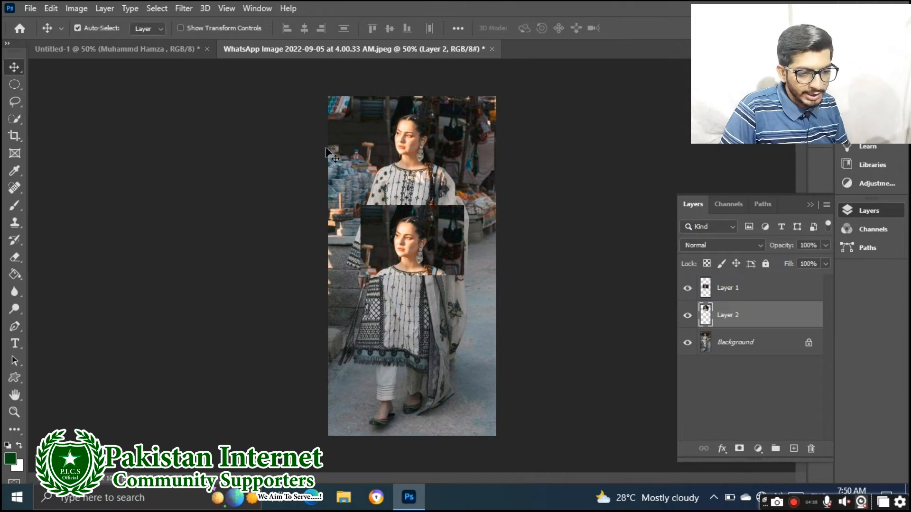
drag(450, 157, 413, 347)
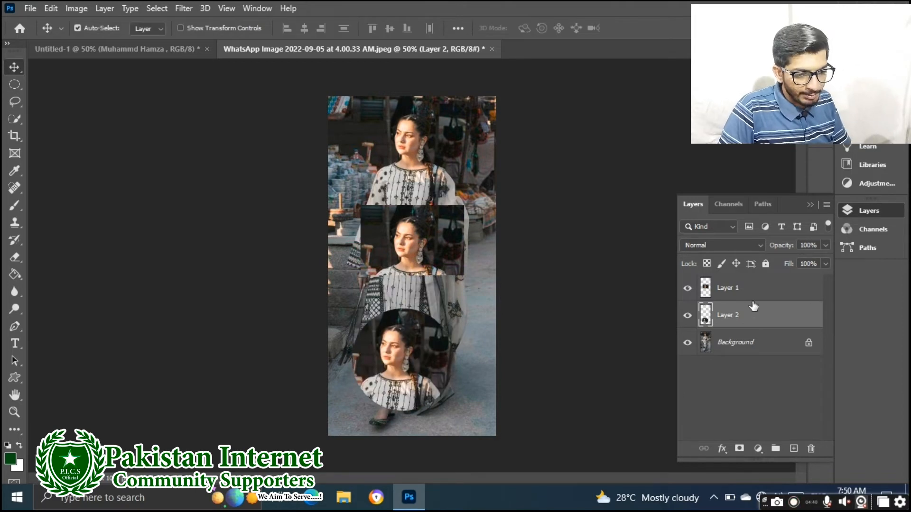
Rename the two face-copy layers to 1 and 2
double_click(738, 288)
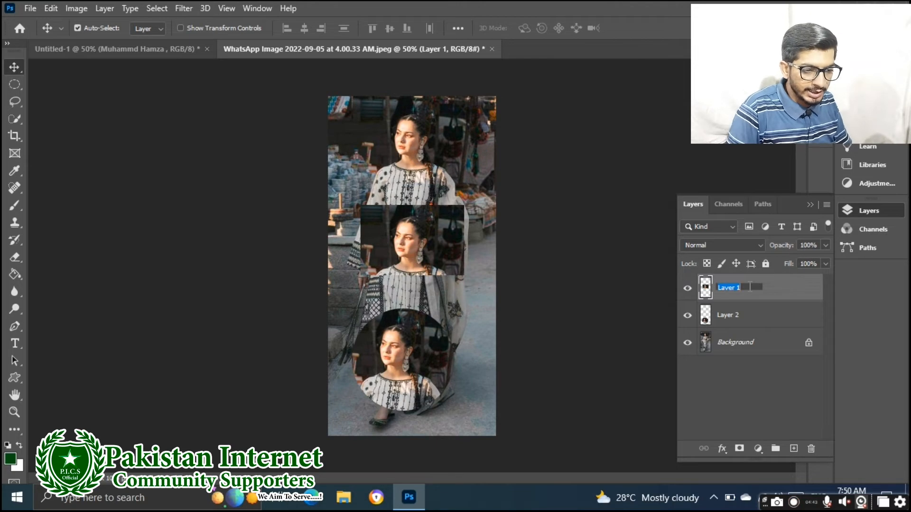
key(Return)
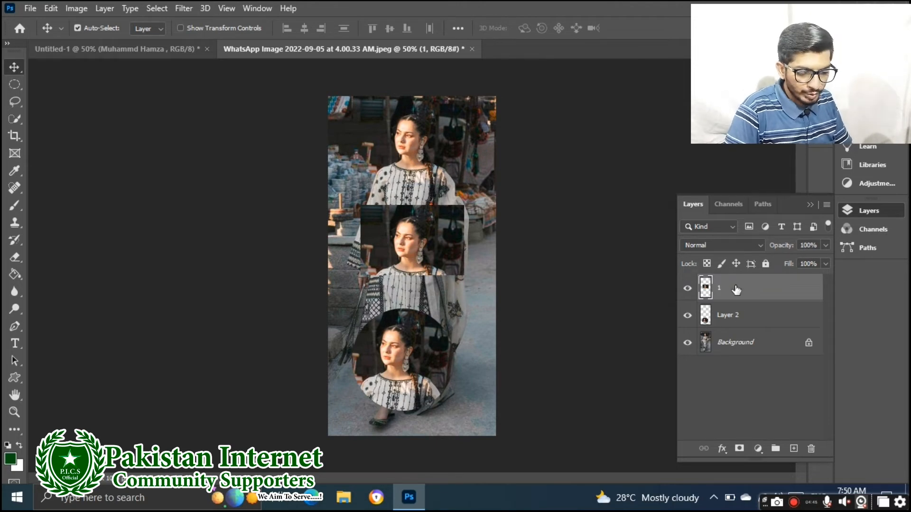
double_click(739, 316)
text(2)
key(Return)
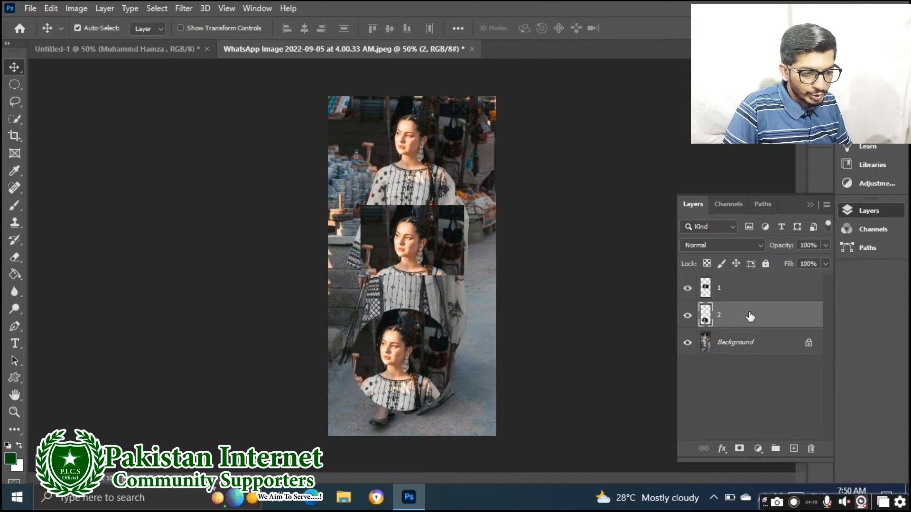
Select layers 1 and 2 alternately in the Layers panel
click(747, 293)
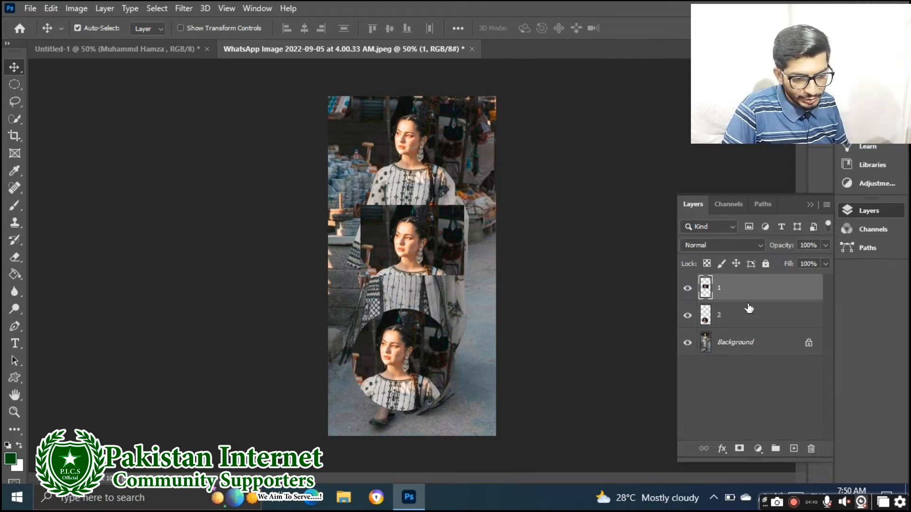
click(749, 316)
click(747, 295)
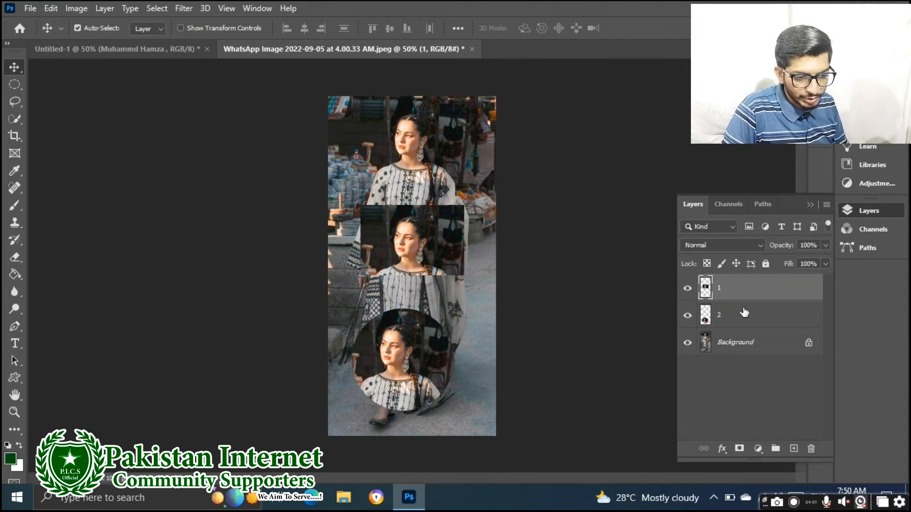
click(734, 322)
click(734, 291)
Select layers 1 and 2 together, move them across the photo, then hide both
shift+click(739, 317)
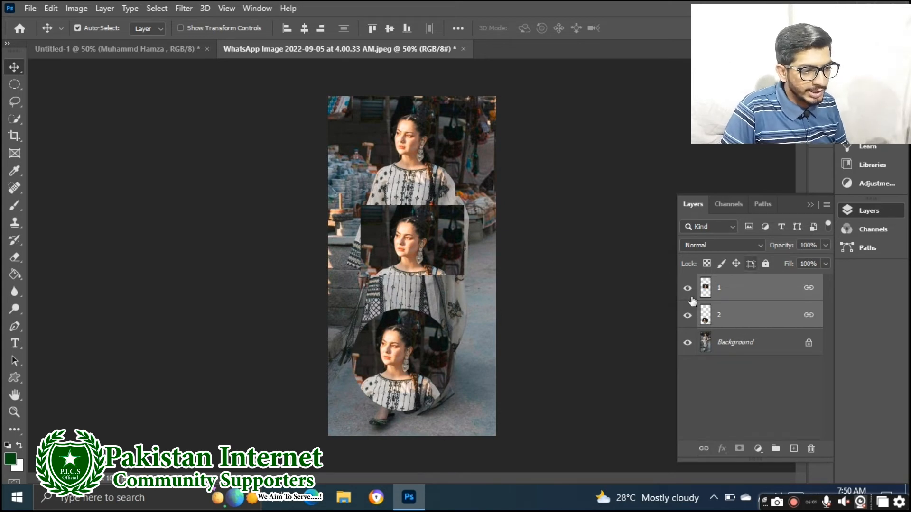
mouse_move(416, 243)
mouse_down()
mouse_move(387, 152)
mouse_move(442, 218)
mouse_move(451, 246)
mouse_move(375, 179)
mouse_move(440, 143)
mouse_move(434, 243)
mouse_move(395, 228)
mouse_move(413, 228)
mouse_up()
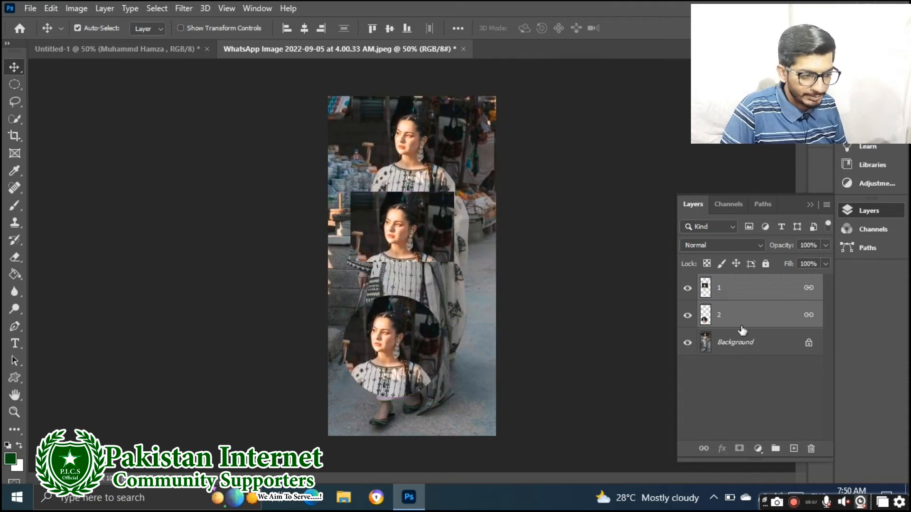
click(687, 288)
click(687, 315)
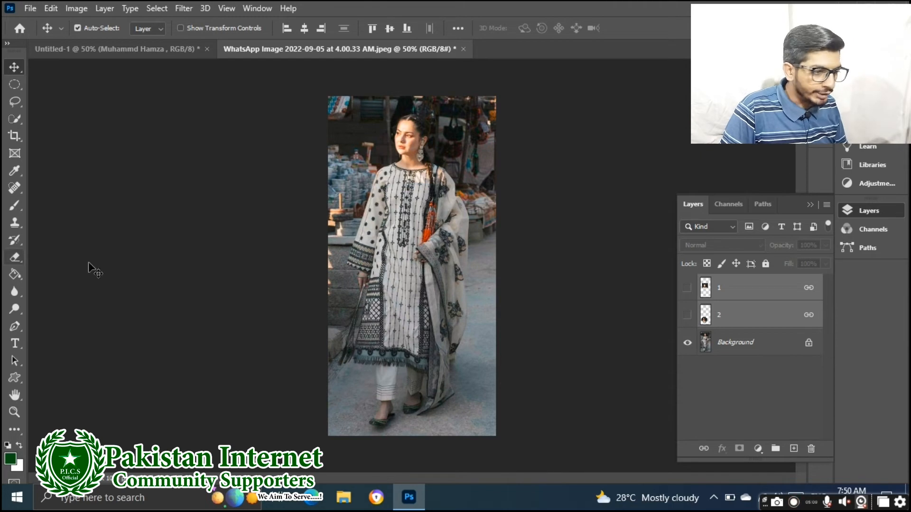
key(l)
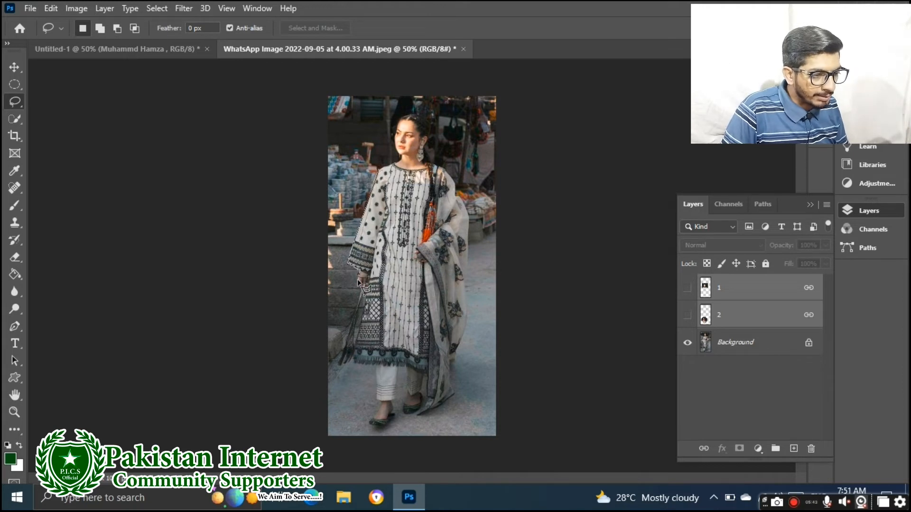
mouse_move(360, 292)
mouse_down()
mouse_move(339, 373)
mouse_move(377, 367)
mouse_move(368, 430)
mouse_move(377, 407)
mouse_move(357, 436)
mouse_move(344, 437)
mouse_move(317, 420)
mouse_move(307, 194)
mouse_move(245, 309)
mouse_move(299, 146)
mouse_move(307, 59)
mouse_move(324, 83)
mouse_move(369, 83)
mouse_move(399, 97)
mouse_move(382, 96)
mouse_move(368, 166)
mouse_up()
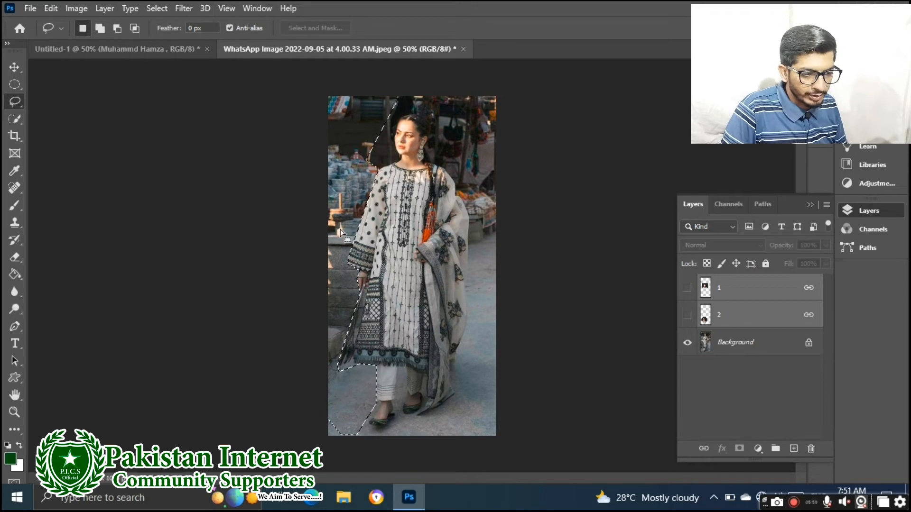
click(752, 348)
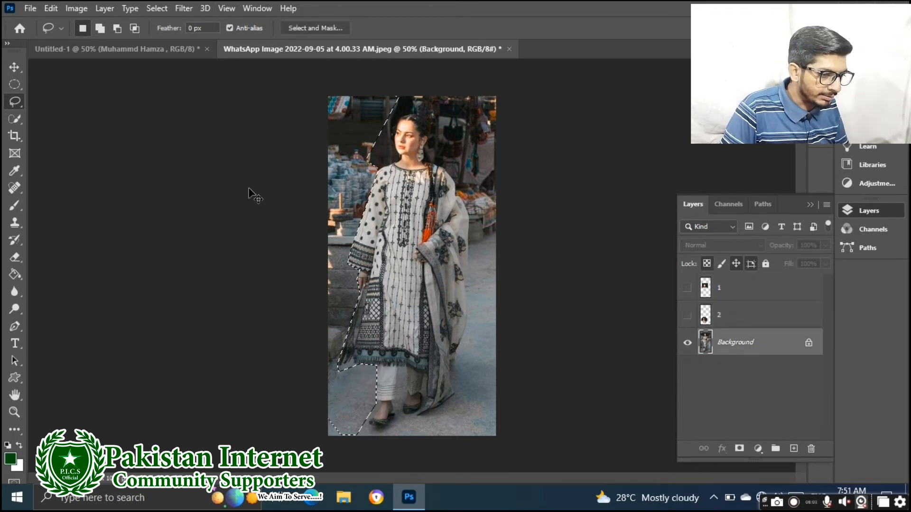
key(ctrl+j)
click(14, 66)
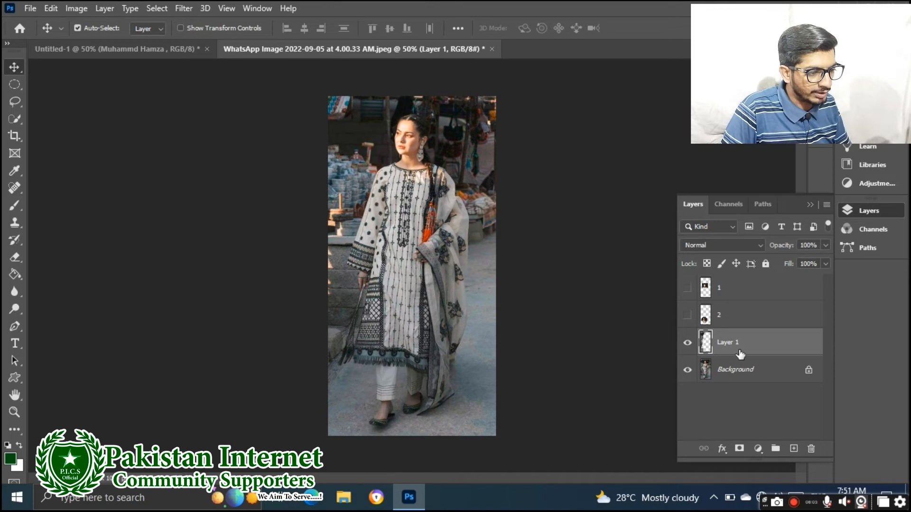
drag(327, 201, 387, 194)
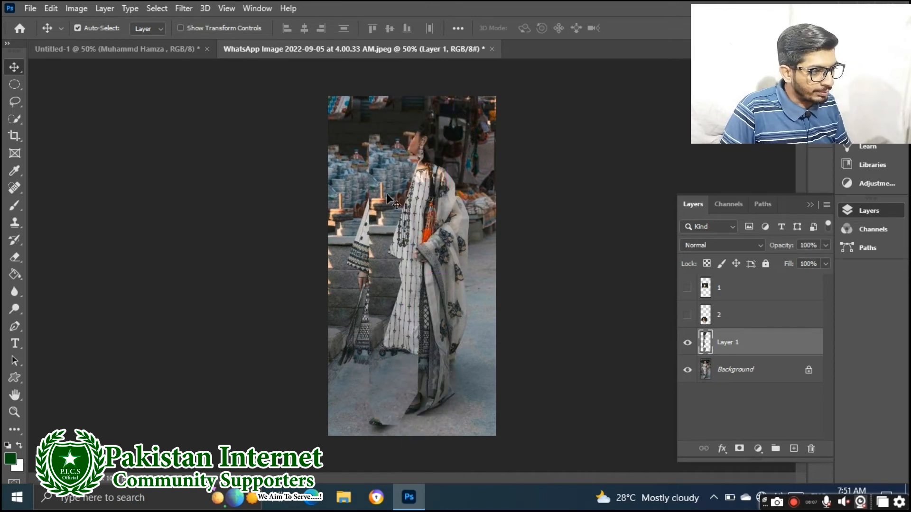
key(Delete)
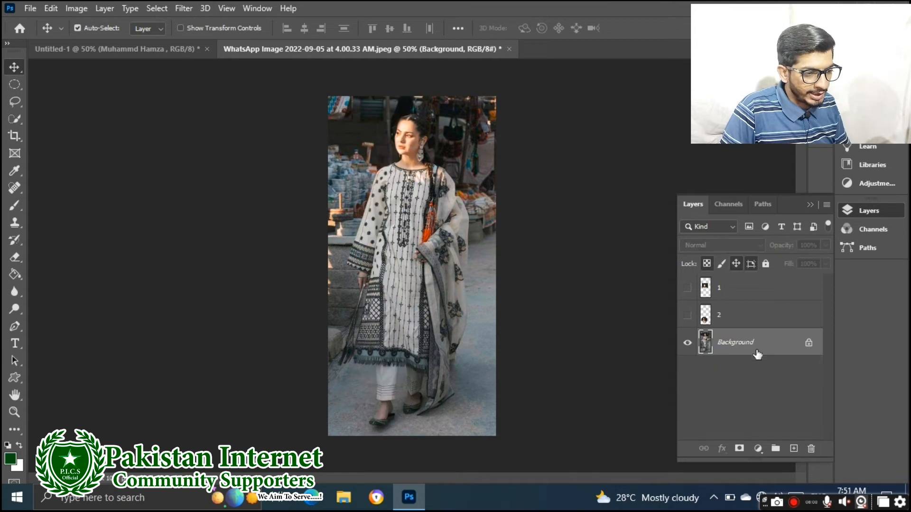
Unlock the Background into Layer 0, cancel Layer Style, and shift the photo within the canvas
click(809, 342)
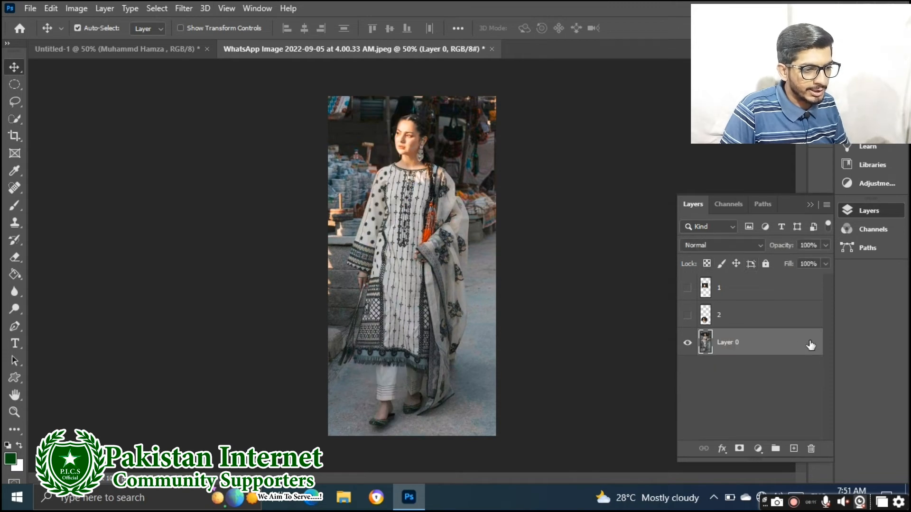
double_click(707, 347)
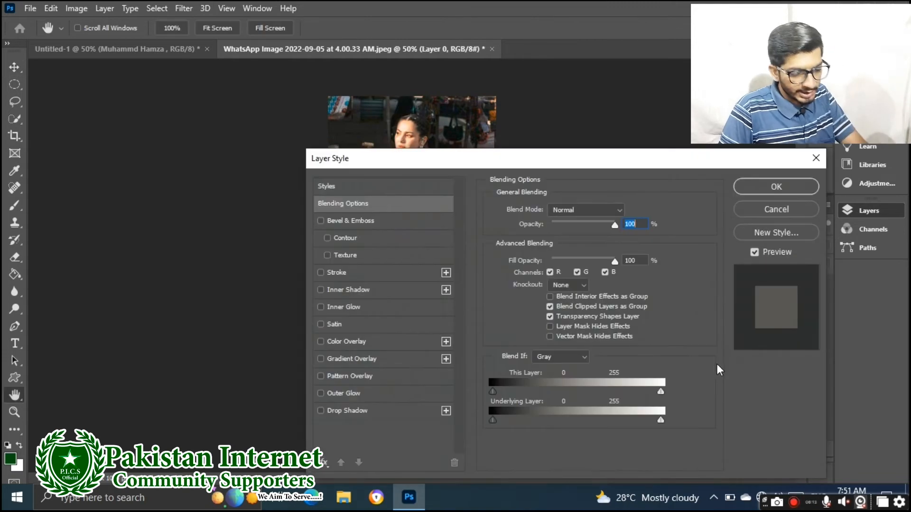
click(771, 210)
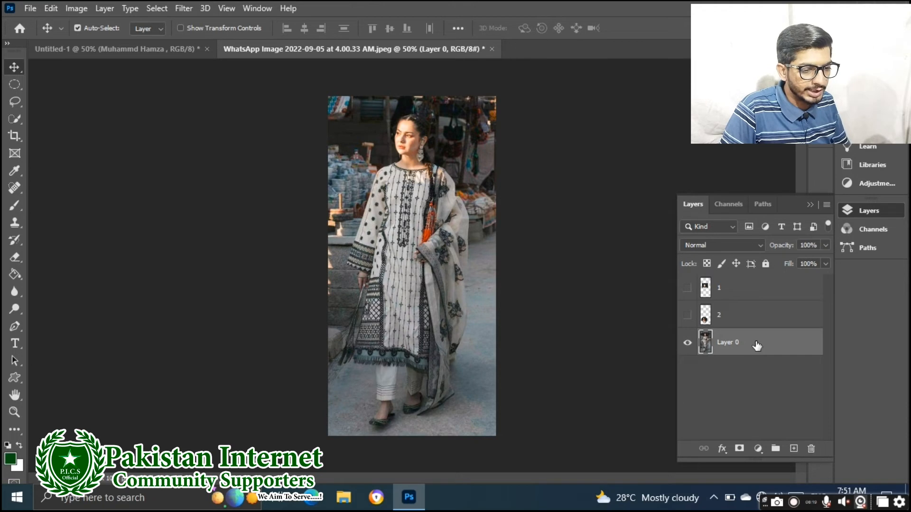
drag(408, 148, 392, 193)
Undo the move and step back through History to the Delete Layer state
key(ctrl+z)
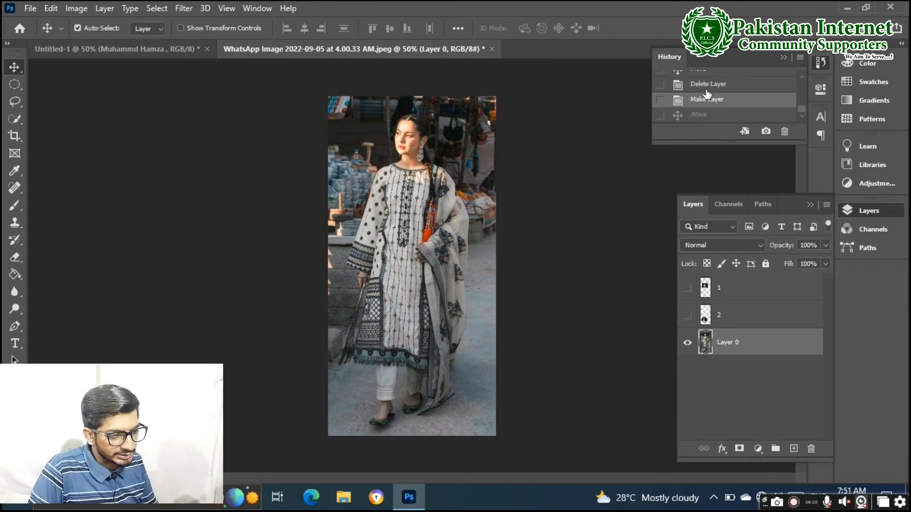
scroll(707, 93, up, 1)
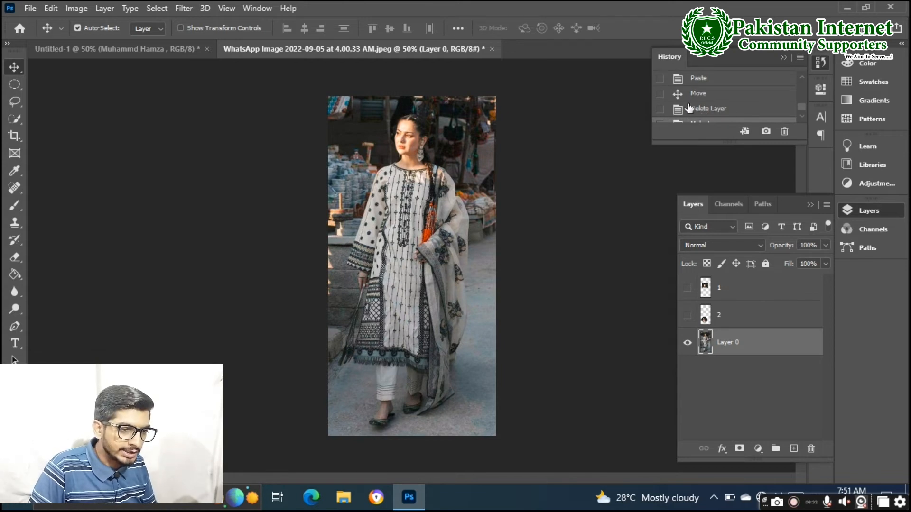
click(697, 94)
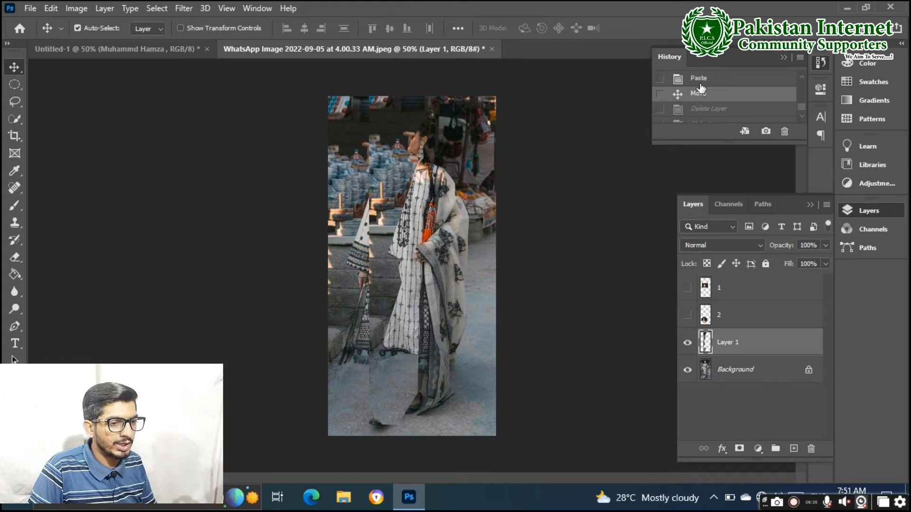
click(700, 85)
click(701, 98)
click(705, 109)
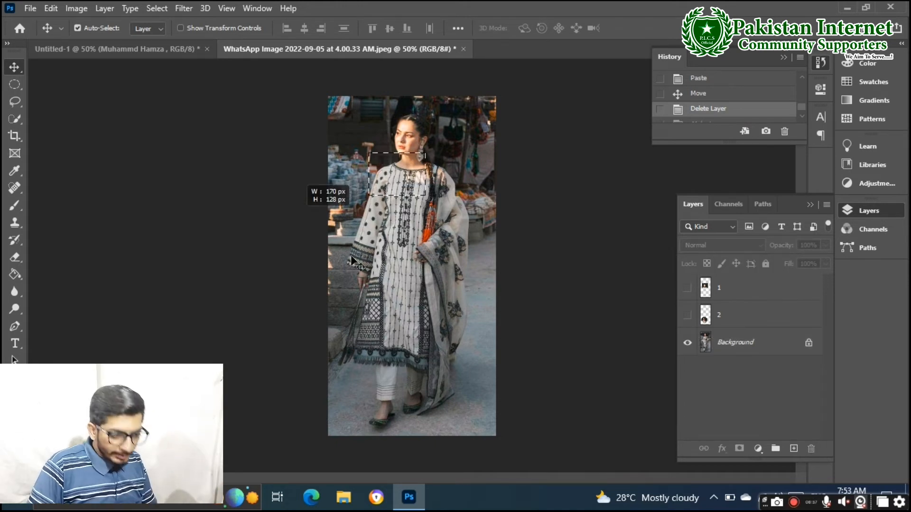
Move the name text higher on the Untitled-1 canvas
click(148, 53)
drag(411, 222, 386, 216)
click(331, 50)
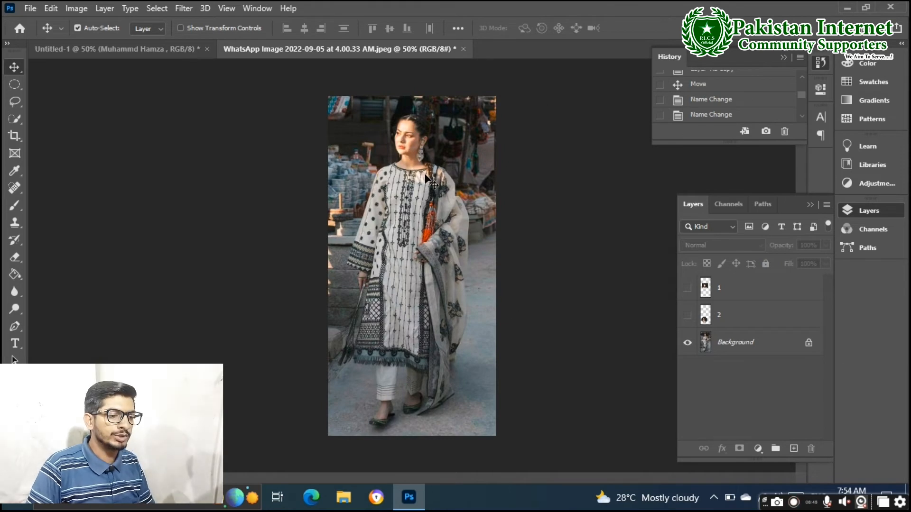
Unlock the photo's Background into Layer 0, cancel Layer Style, and nudge it slightly
click(810, 345)
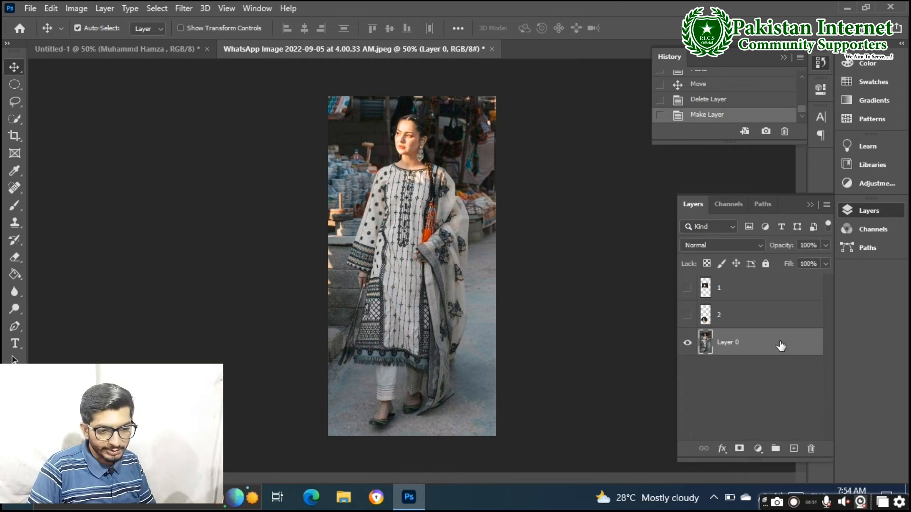
double_click(707, 350)
click(790, 205)
mouse_move(398, 204)
mouse_down()
mouse_move(391, 246)
mouse_move(432, 189)
mouse_move(399, 191)
mouse_move(422, 245)
mouse_move(408, 199)
mouse_up()
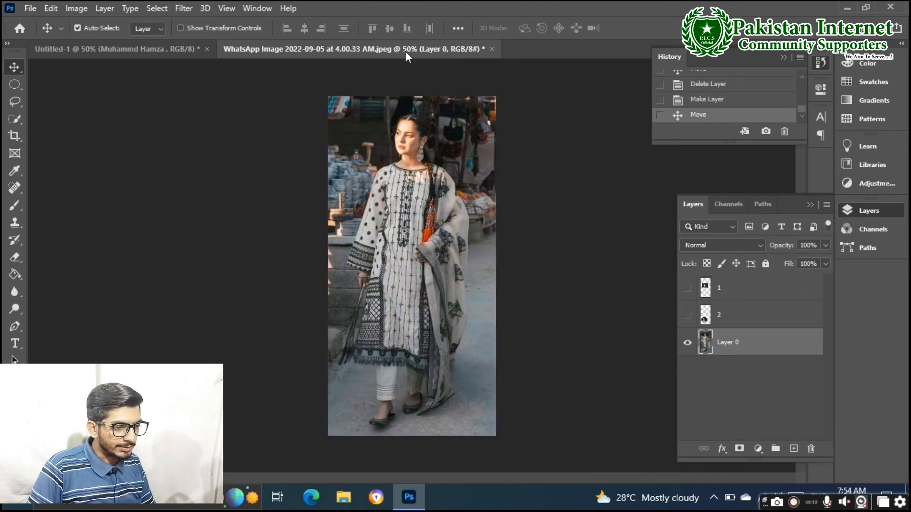
Drag the woman photo's Layer 0 into the Untitled-1 document
click(166, 50)
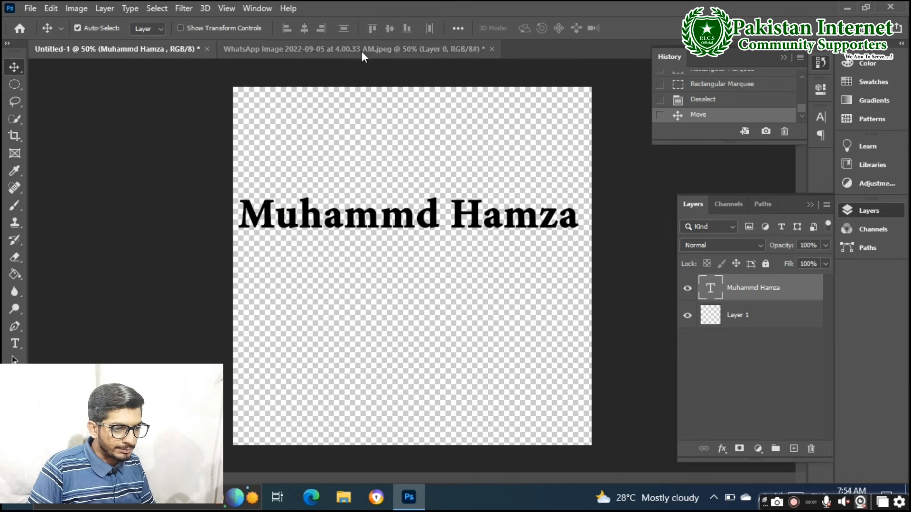
click(368, 50)
drag(392, 187, 326, 178)
drag(426, 247, 428, 270)
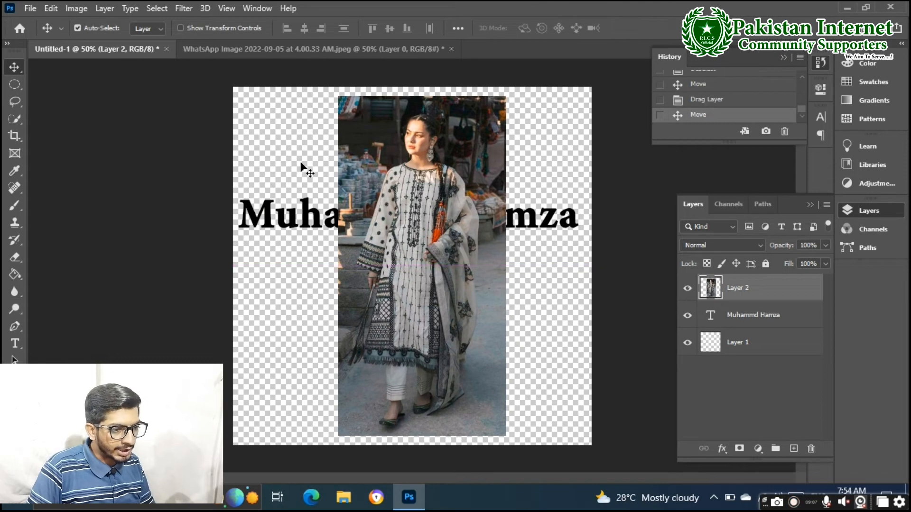
Reposition the pasted photo against the Untitled-1 canvas's left edge
click(393, 49)
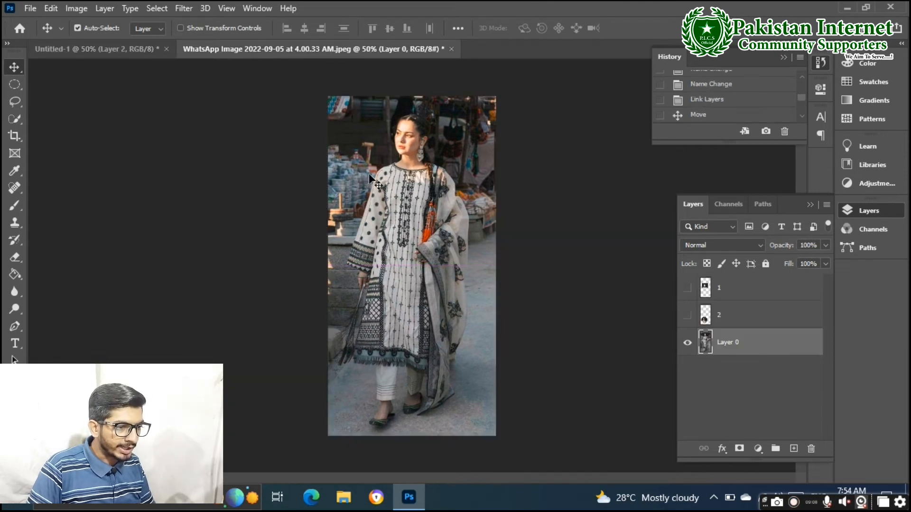
click(151, 51)
drag(431, 275, 347, 284)
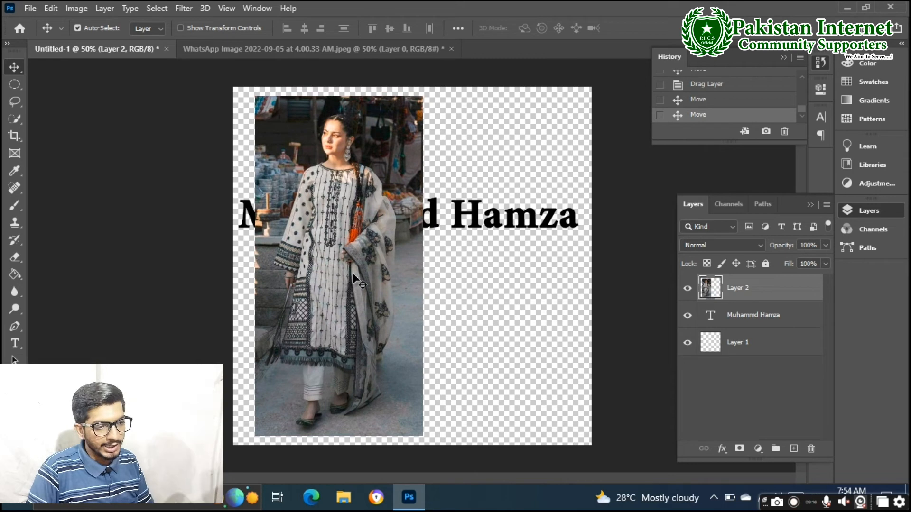
click(355, 50)
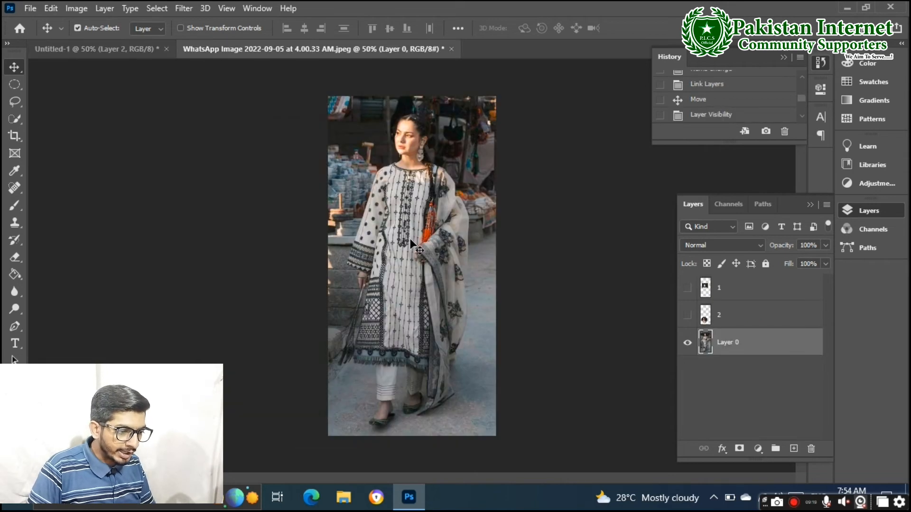
click(140, 50)
drag(367, 219, 348, 217)
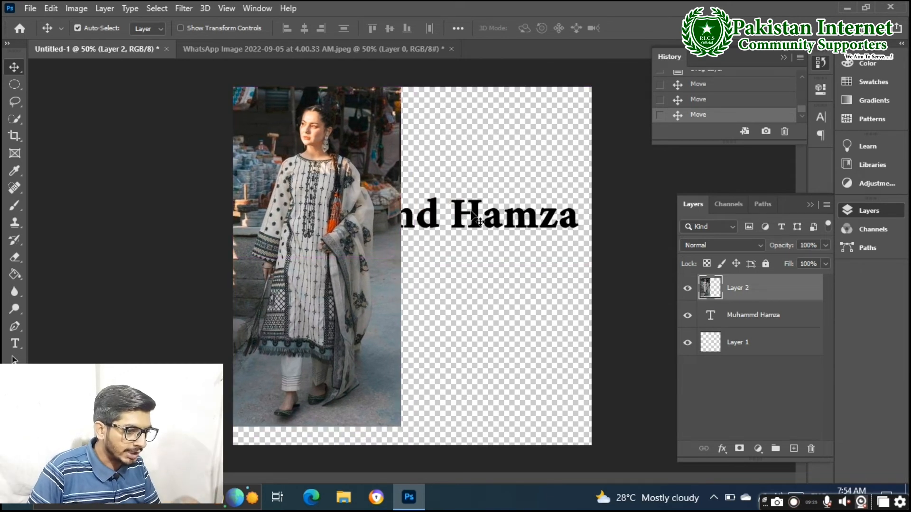
drag(473, 213, 481, 236)
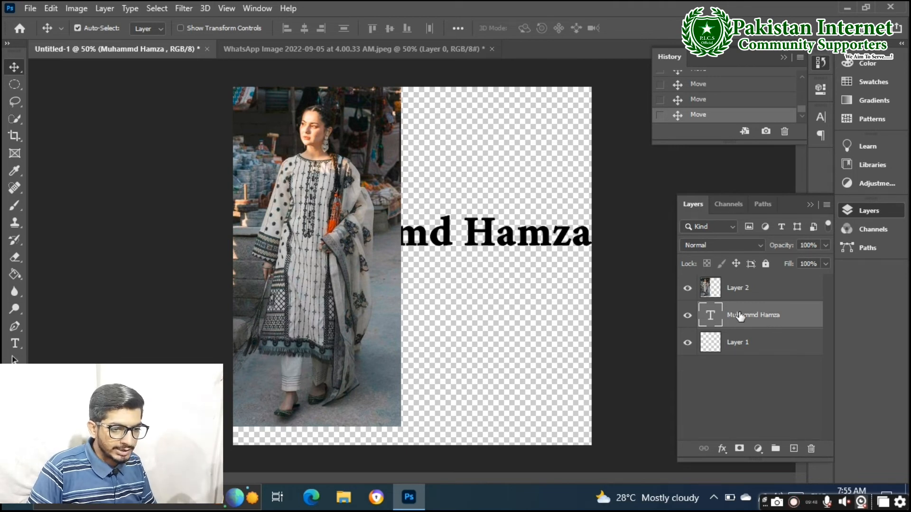
drag(753, 321, 756, 284)
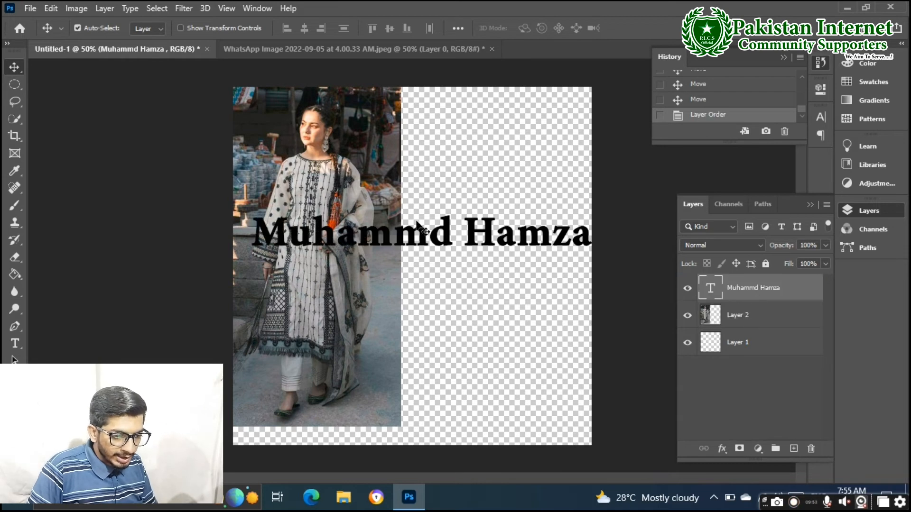
drag(448, 243, 438, 264)
click(380, 325)
drag(378, 318, 381, 319)
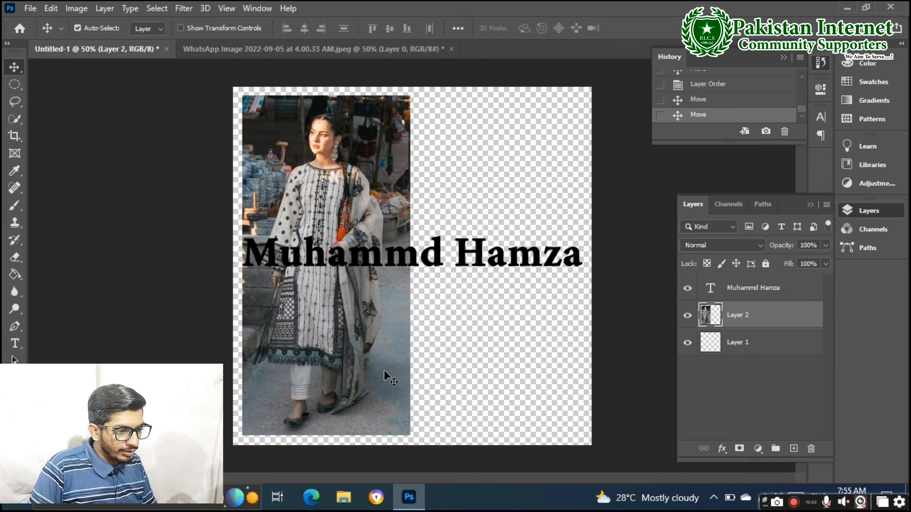
Free-transform Layer 2 to about 106.25% so the photo fills the left half's full height
key(ctrl)
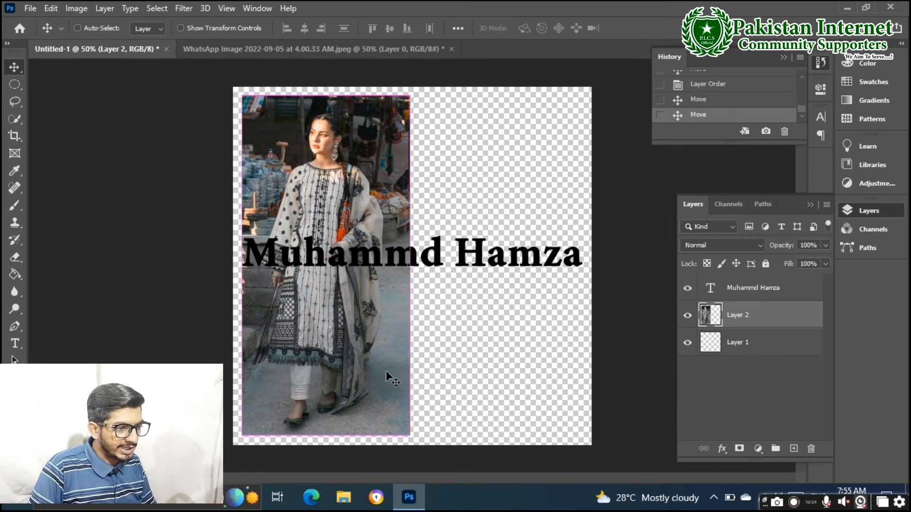
key(ctrl+t)
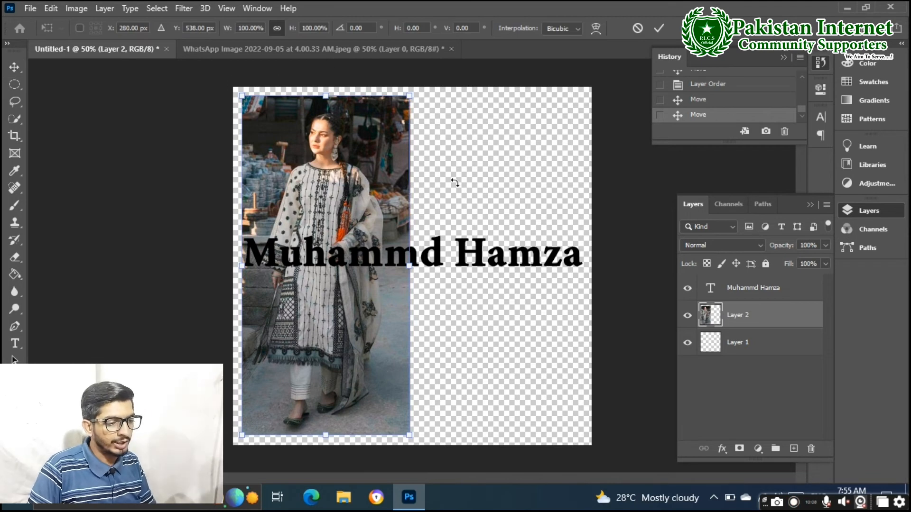
drag(242, 95, 218, 79)
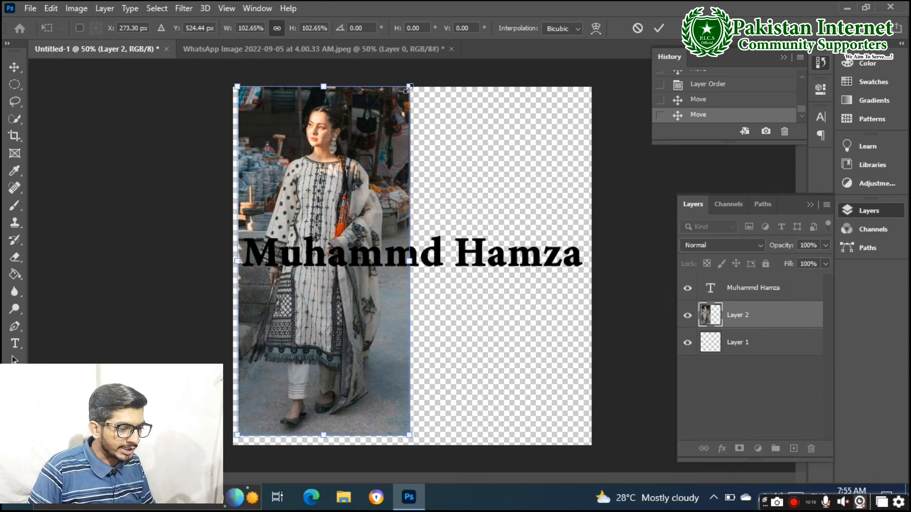
drag(409, 87, 470, 110)
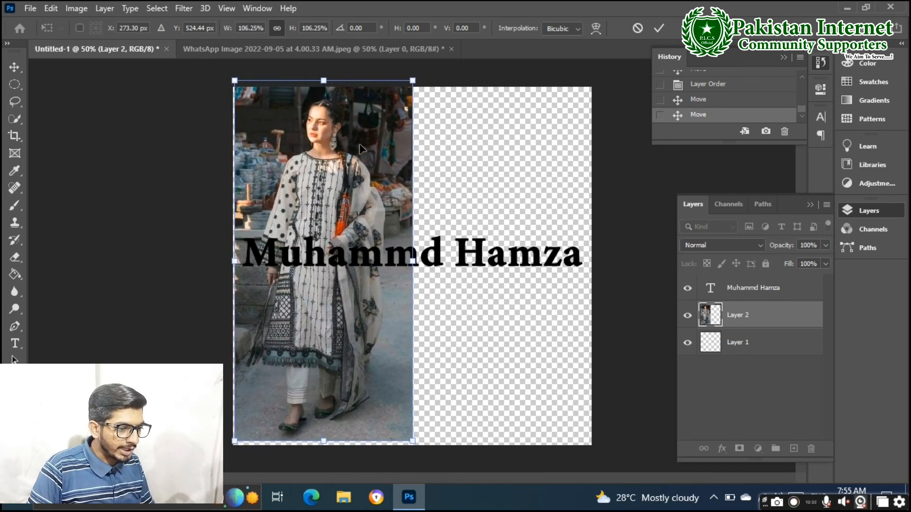
drag(360, 152, 356, 156)
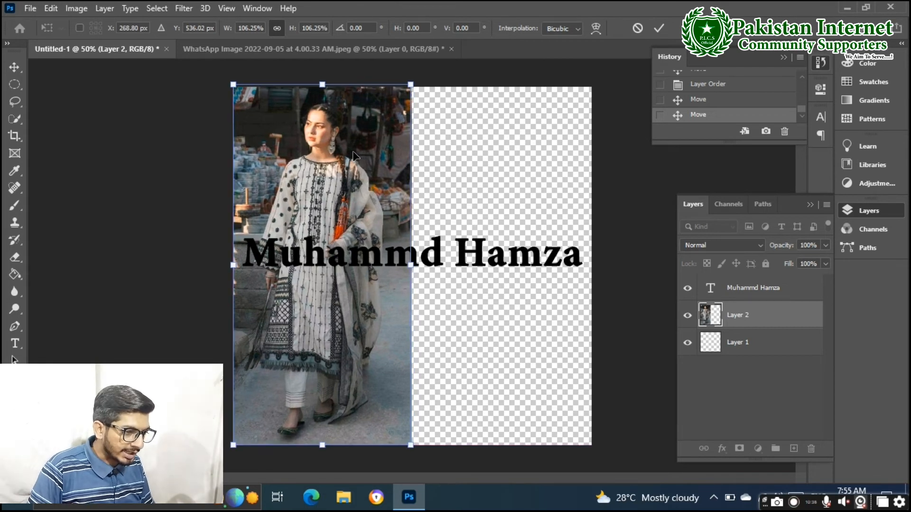
key(Return)
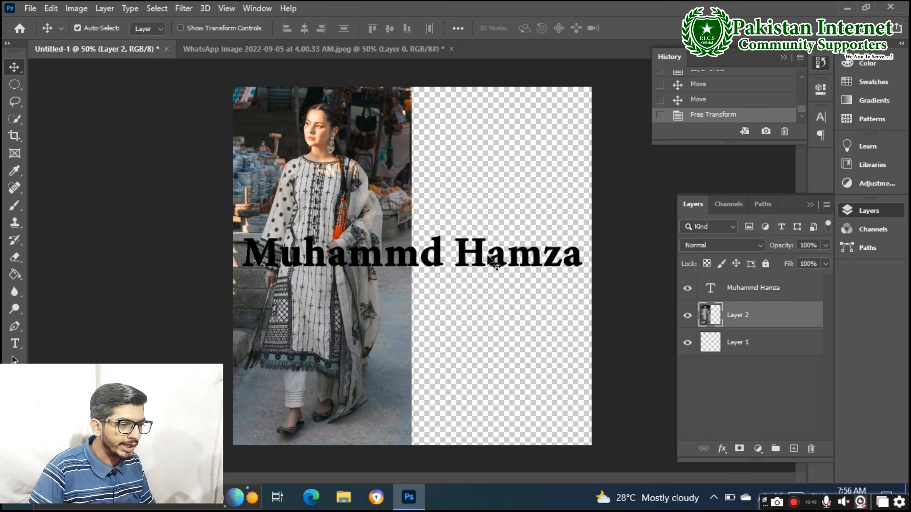
ctrl+click(482, 256)
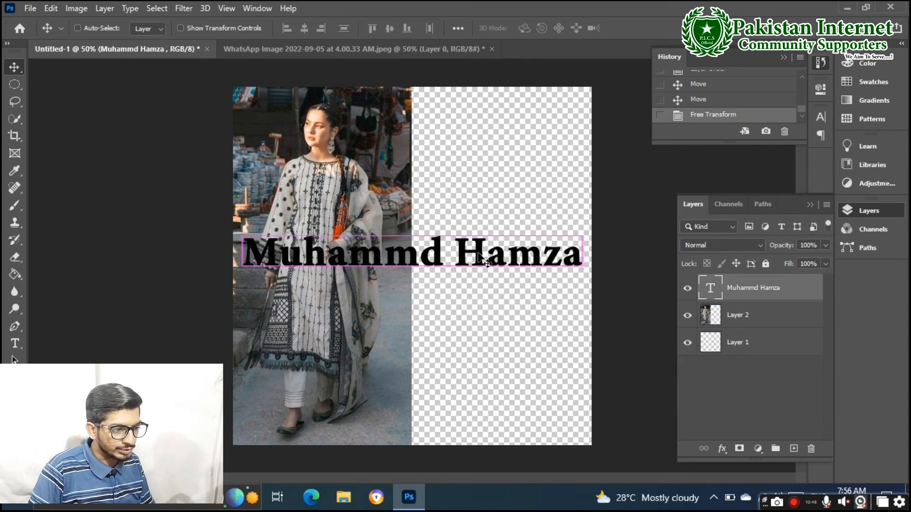
key(ctrl+t)
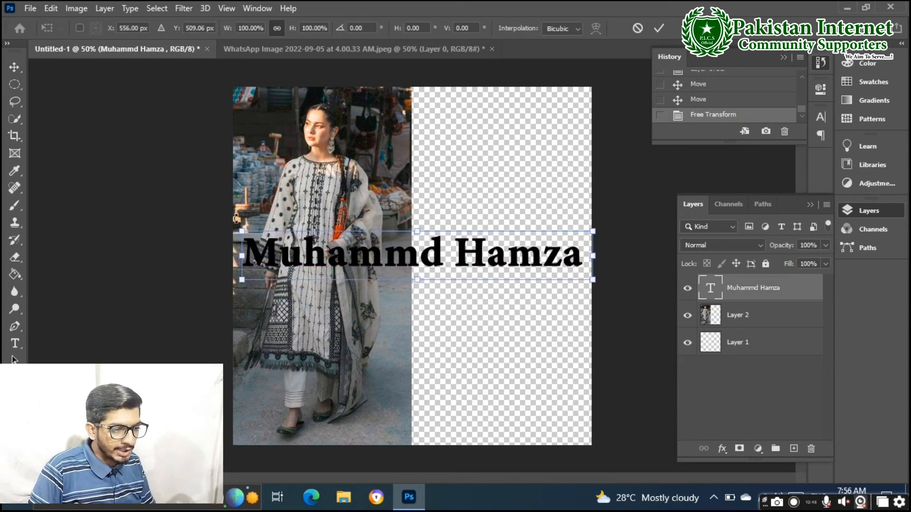
drag(245, 231, 278, 237)
drag(401, 260, 375, 269)
drag(335, 304, 403, 251)
drag(280, 235, 317, 244)
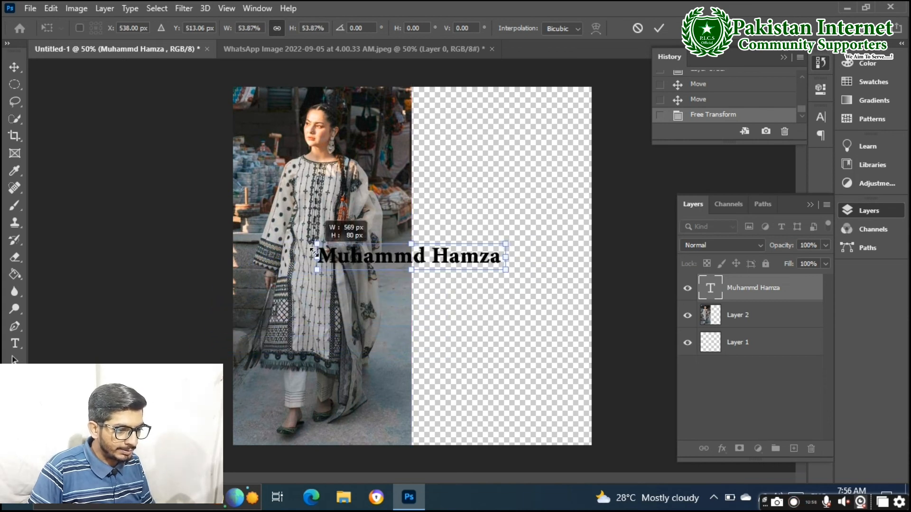
drag(416, 261, 363, 298)
key(Return)
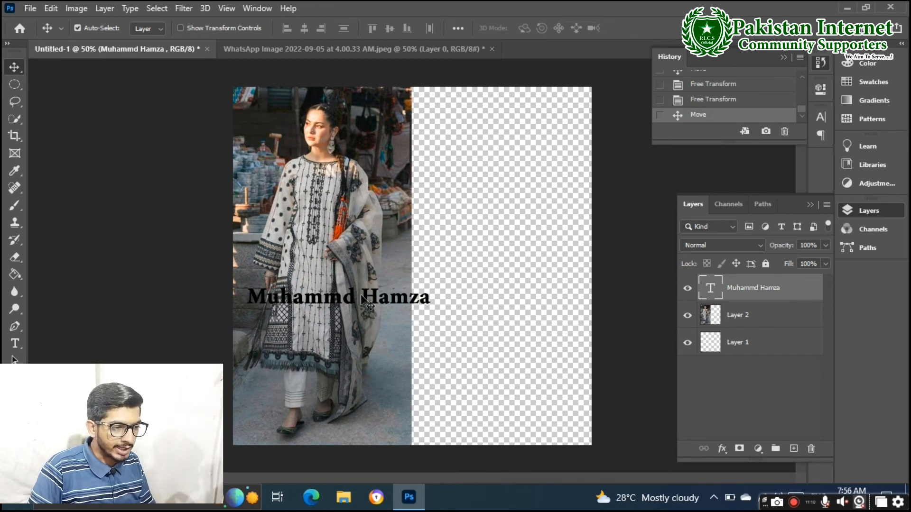
drag(363, 300, 382, 244)
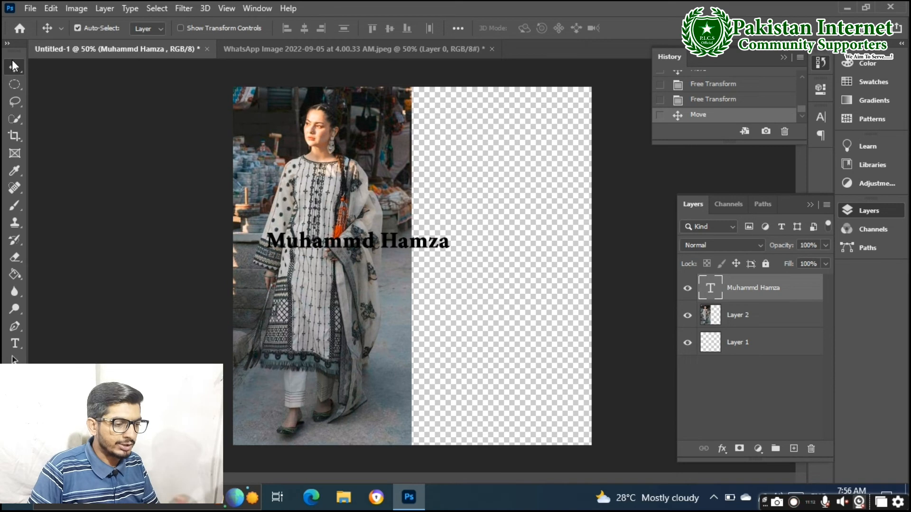
click(18, 88)
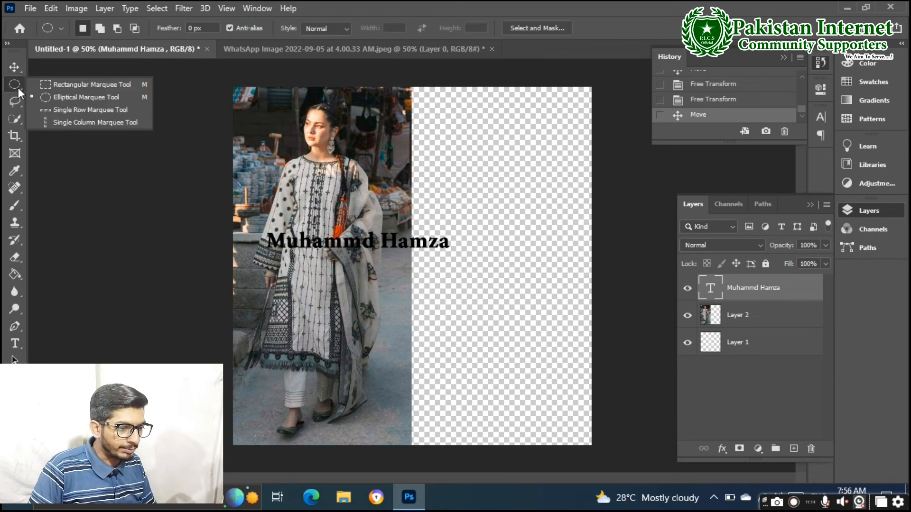
click(48, 85)
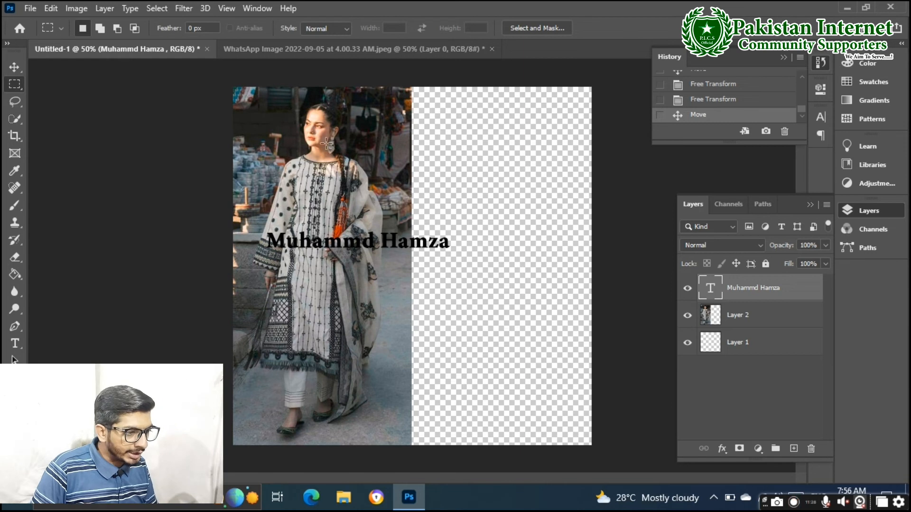
click(14, 67)
click(288, 137)
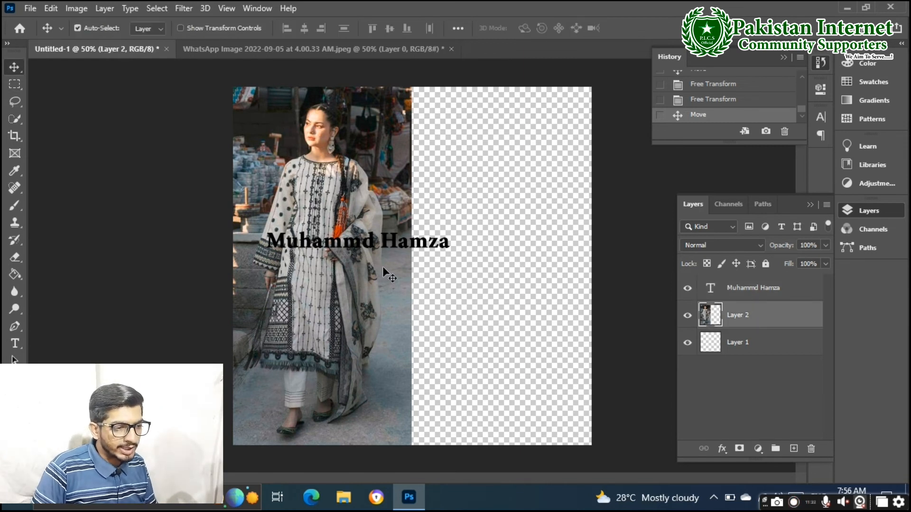
drag(379, 242, 526, 251)
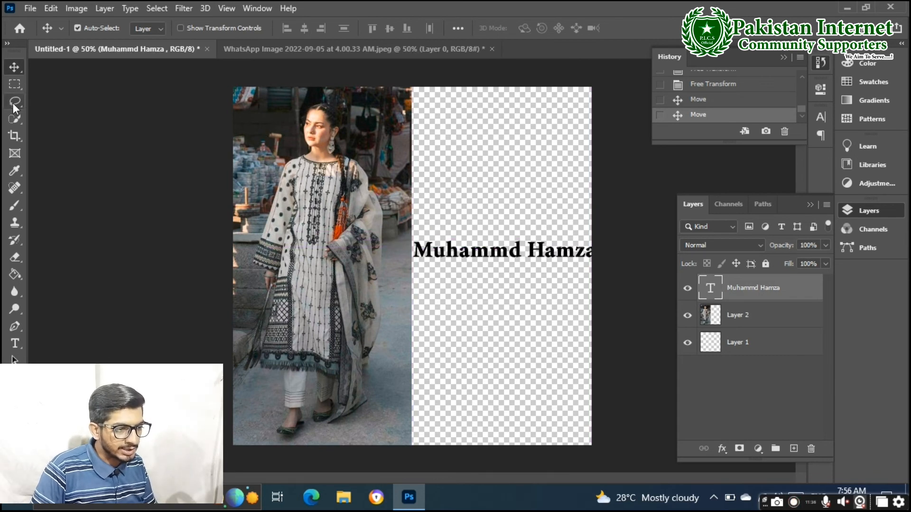
click(13, 118)
With Layer 2 active, paint a Quick Selection over the woman's face, head and hair
click(321, 121)
click(322, 119)
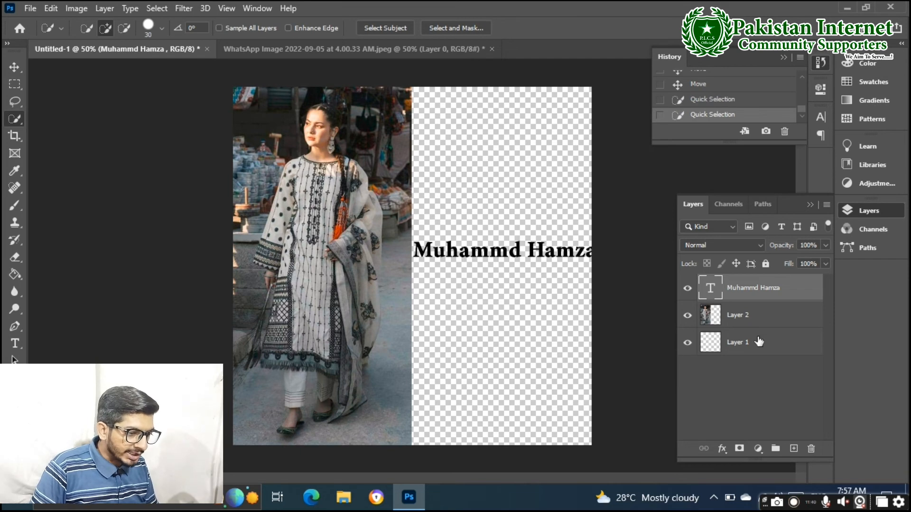
click(753, 316)
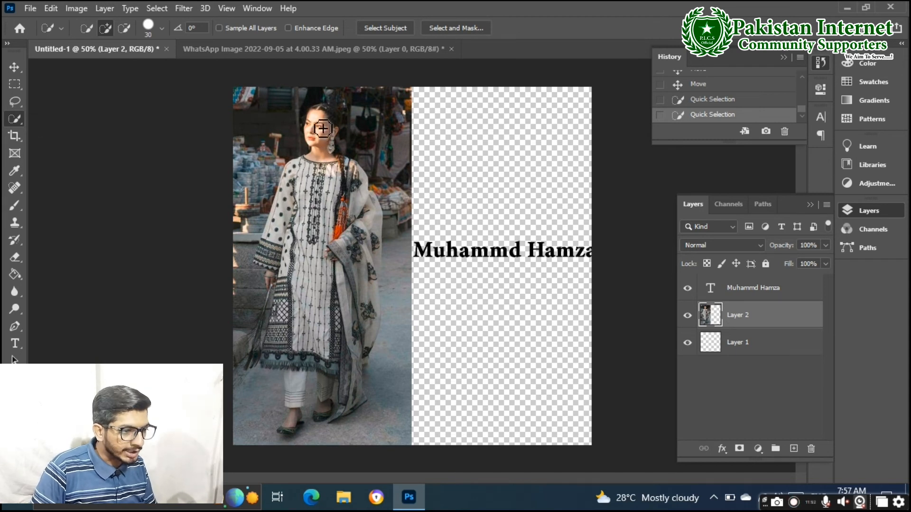
click(324, 118)
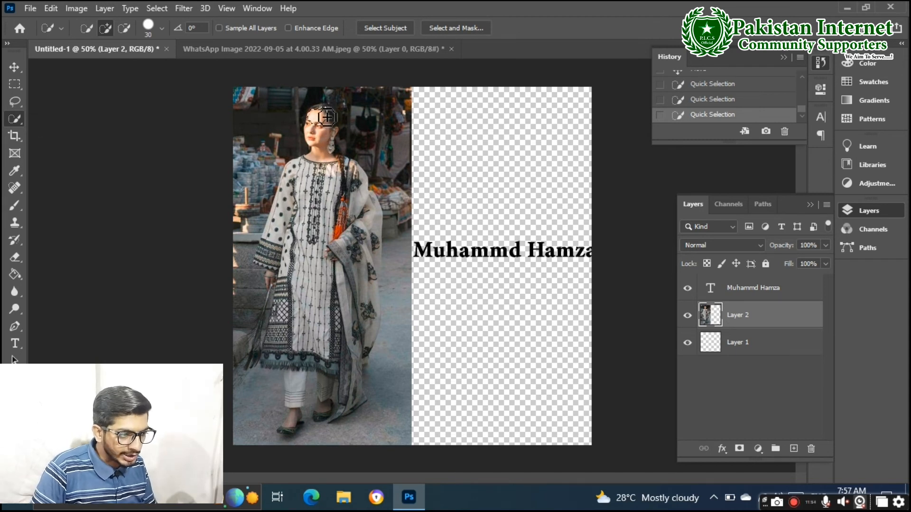
mouse_move(338, 112)
mouse_down()
mouse_move(299, 204)
mouse_move(314, 174)
mouse_move(305, 309)
mouse_move(314, 248)
mouse_move(357, 166)
mouse_move(339, 201)
mouse_move(395, 178)
mouse_up()
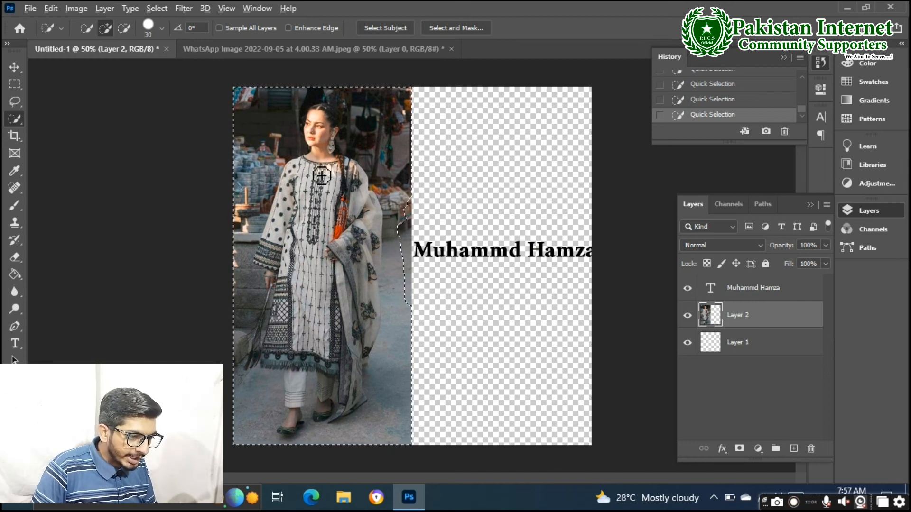
Subtract the background above the shoulders and along the sleeve from the selection
key(alt)
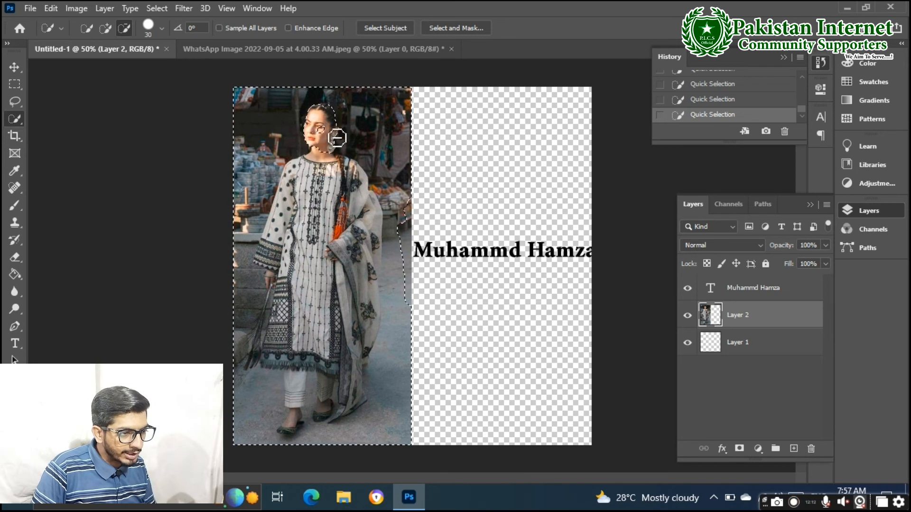
drag(323, 167, 309, 174)
drag(292, 205, 288, 232)
key(alt)
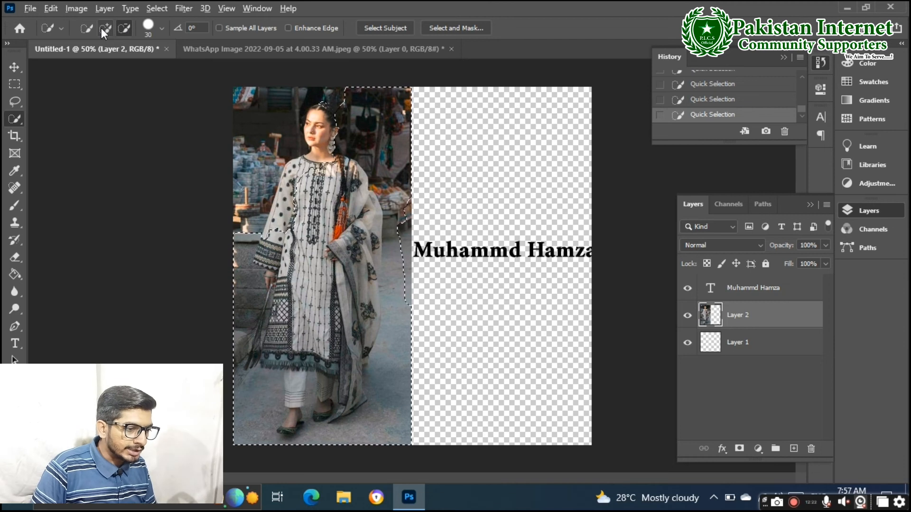
click(101, 30)
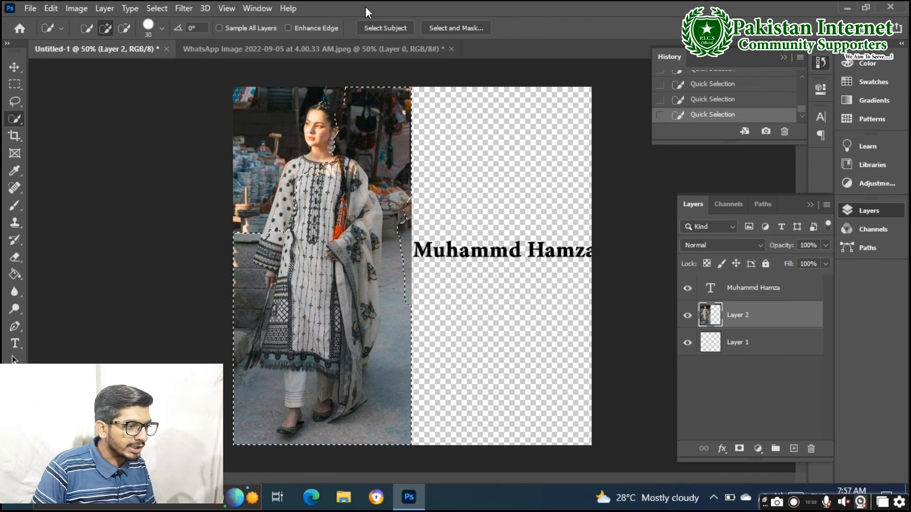
key(v)
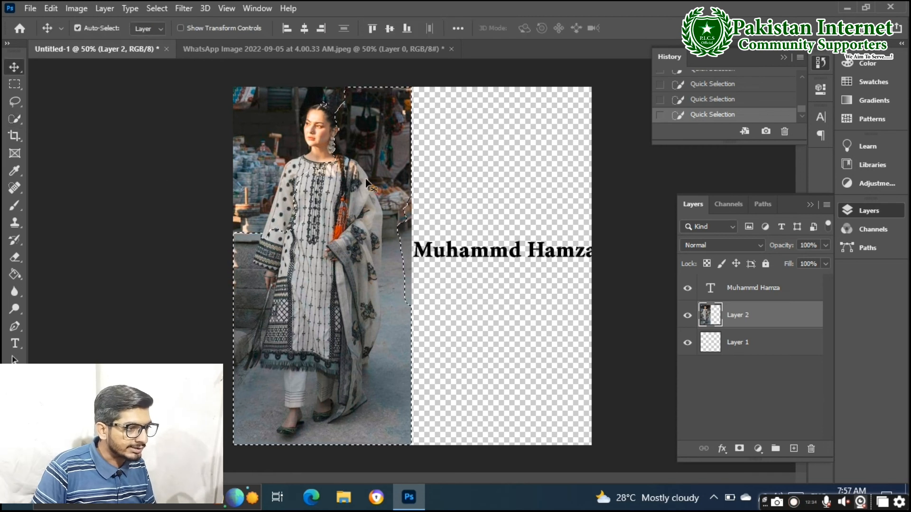
click(443, 153)
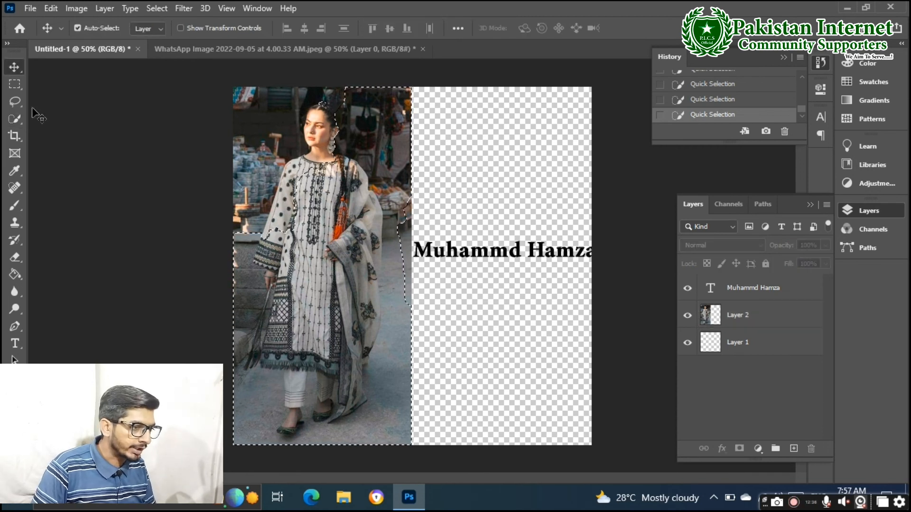
Drop the rough selection and frame the woman on Layer 2 with the Object Selection Tool
right_click(18, 118)
click(103, 119)
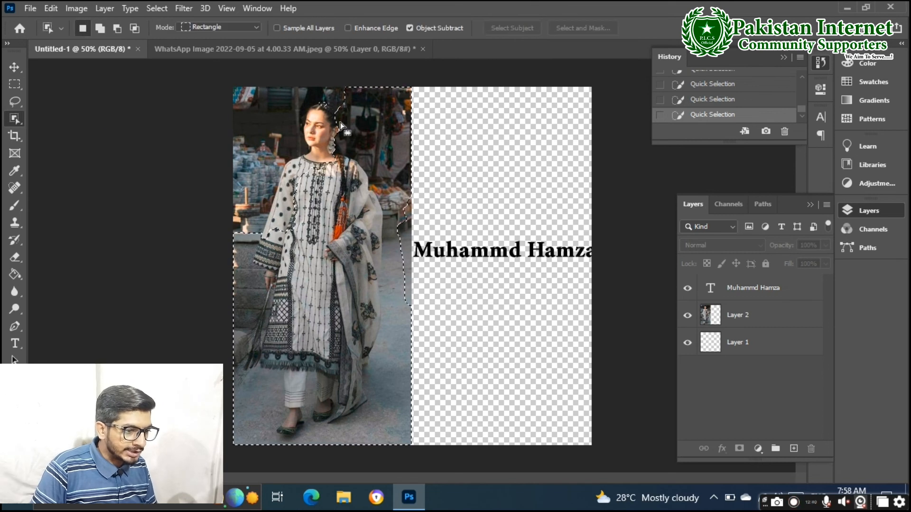
click(19, 67)
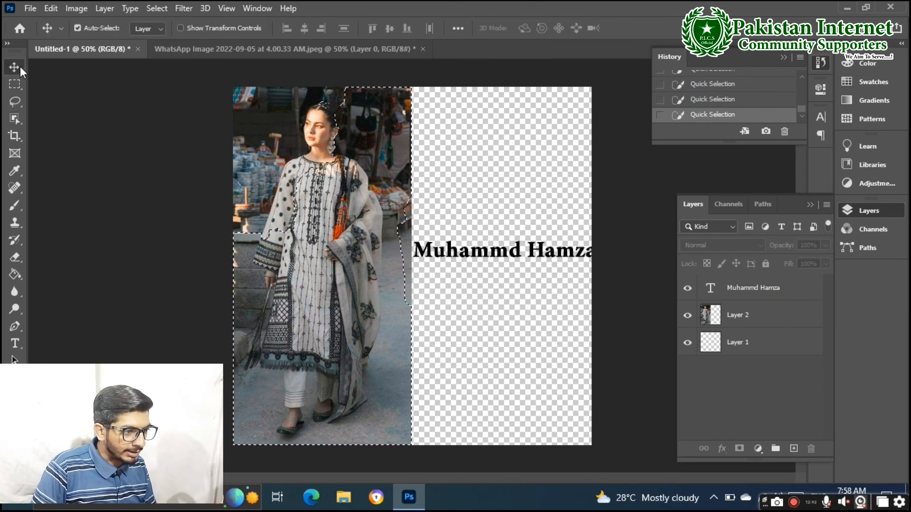
click(17, 86)
click(17, 101)
click(166, 115)
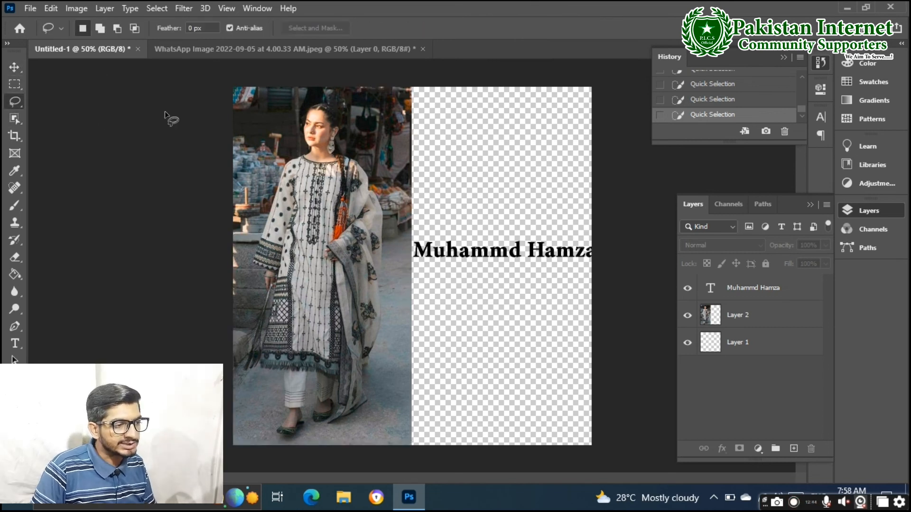
click(14, 120)
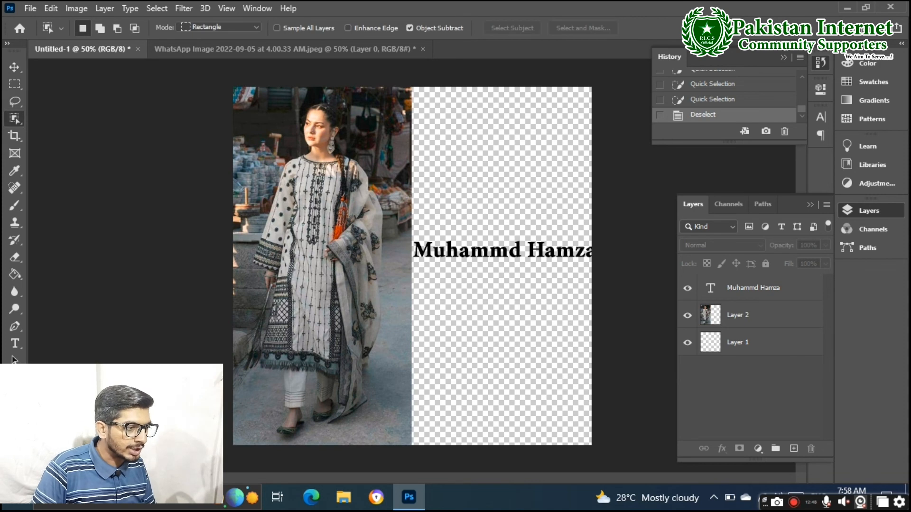
right_click(22, 118)
click(47, 116)
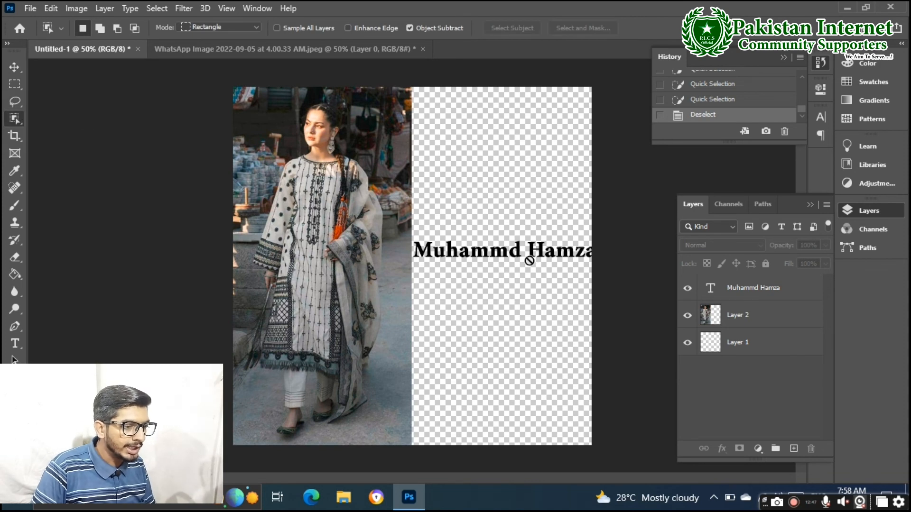
click(737, 309)
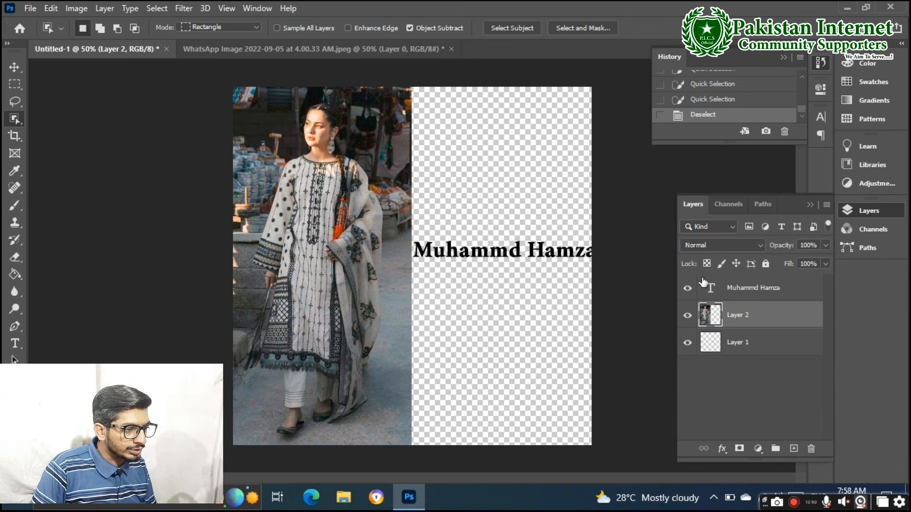
drag(275, 97, 384, 444)
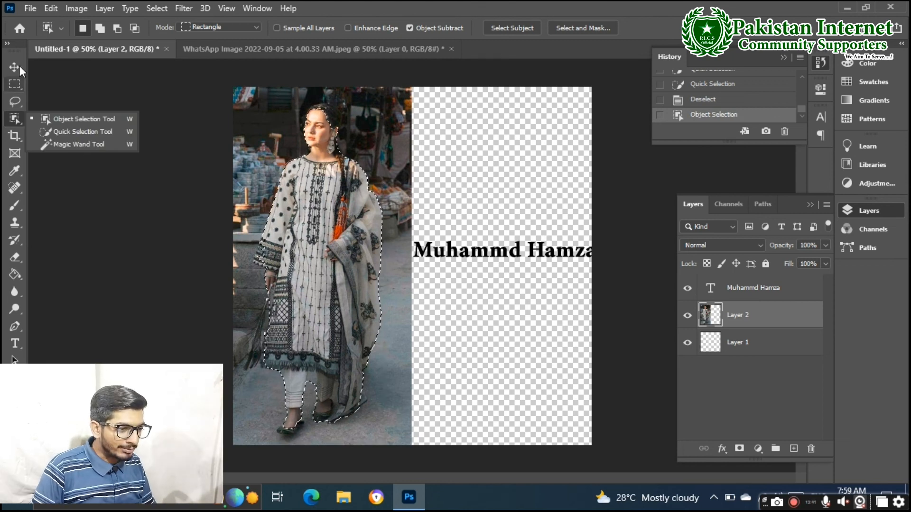
Drag the selected woman onto the right half, then back onto the photo, nudging her into place
key(v)
drag(321, 185, 469, 190)
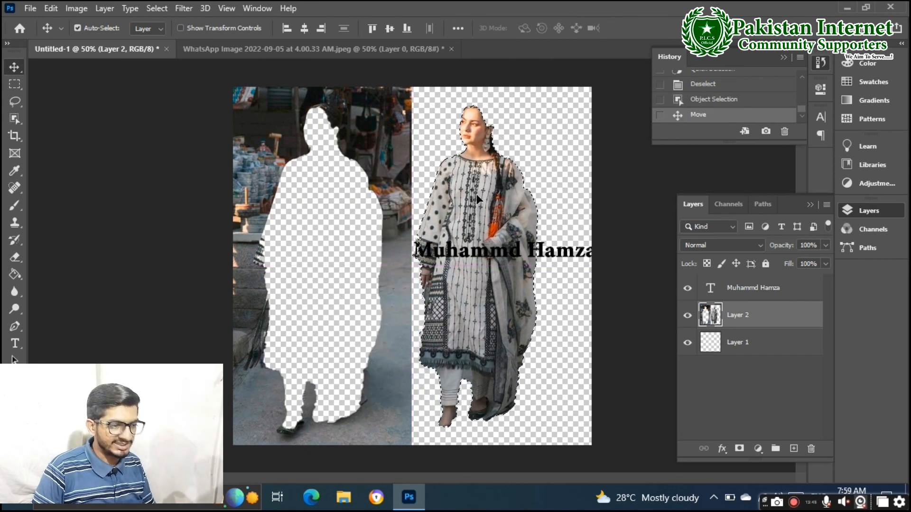
drag(478, 194, 326, 200)
drag(323, 200, 323, 204)
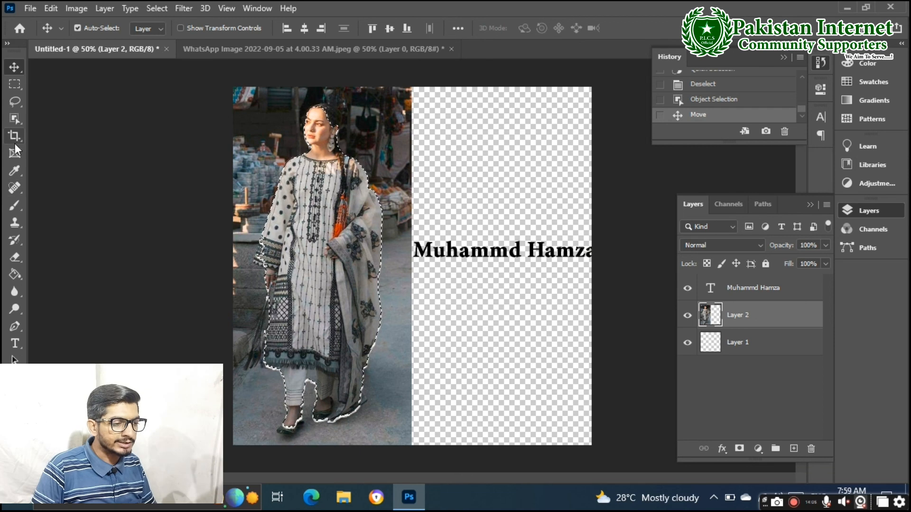
click(15, 118)
mouse_move(314, 174)
mouse_down()
mouse_move(318, 156)
mouse_move(315, 187)
mouse_up()
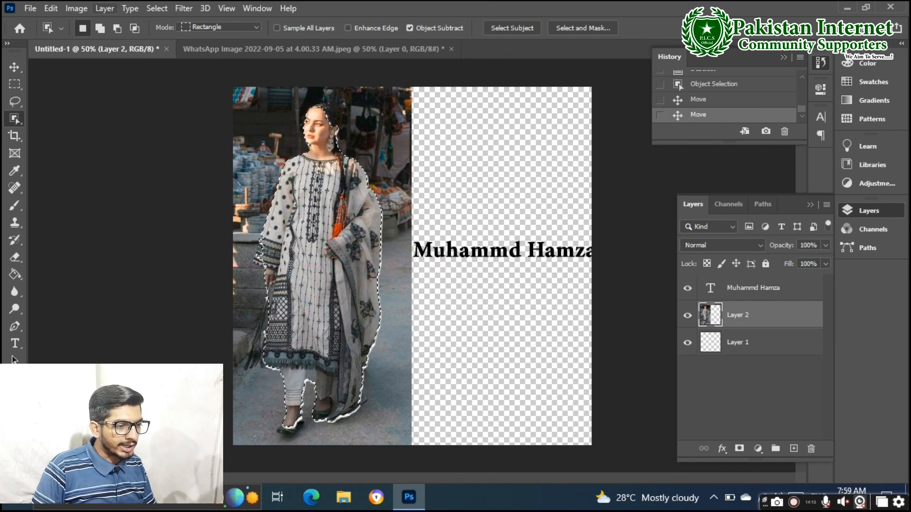
Apply a Content-Aware fill over the selected woman, then deselect and undo
click(129, 8)
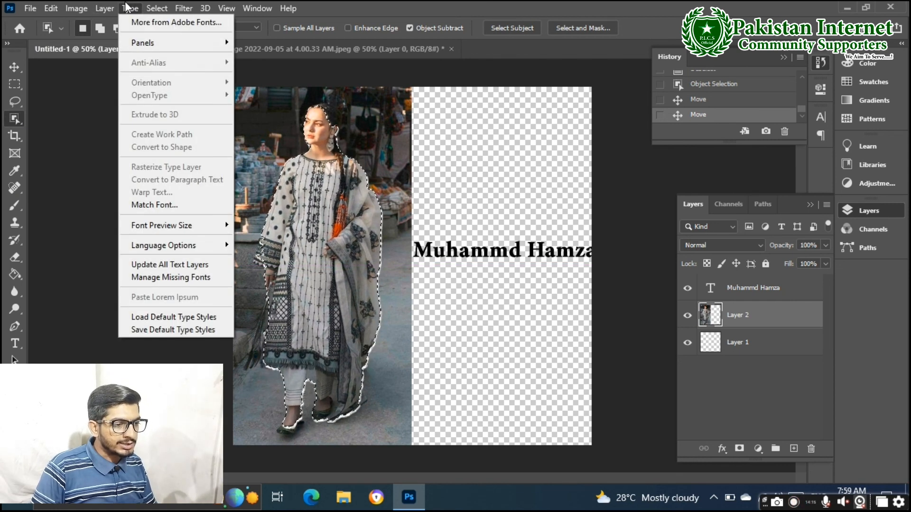
mouse_move(157, 8)
right_click(319, 157)
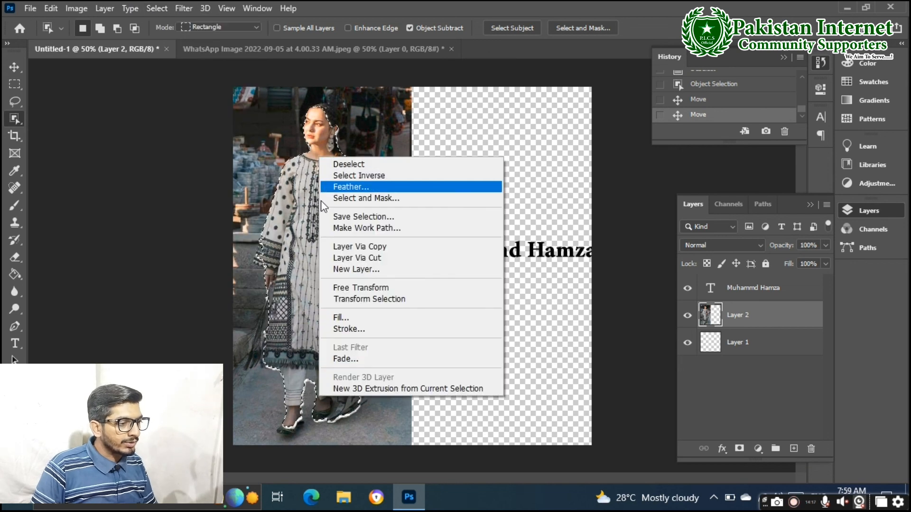
click(333, 321)
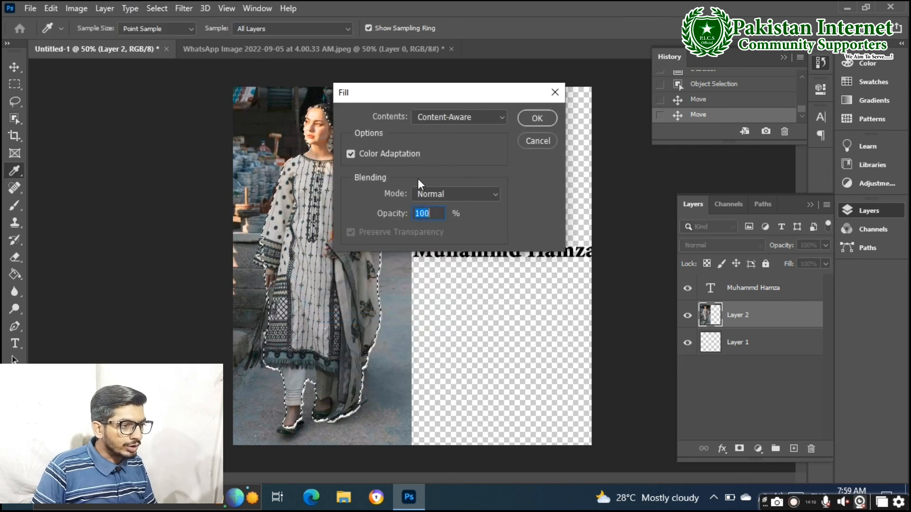
click(536, 118)
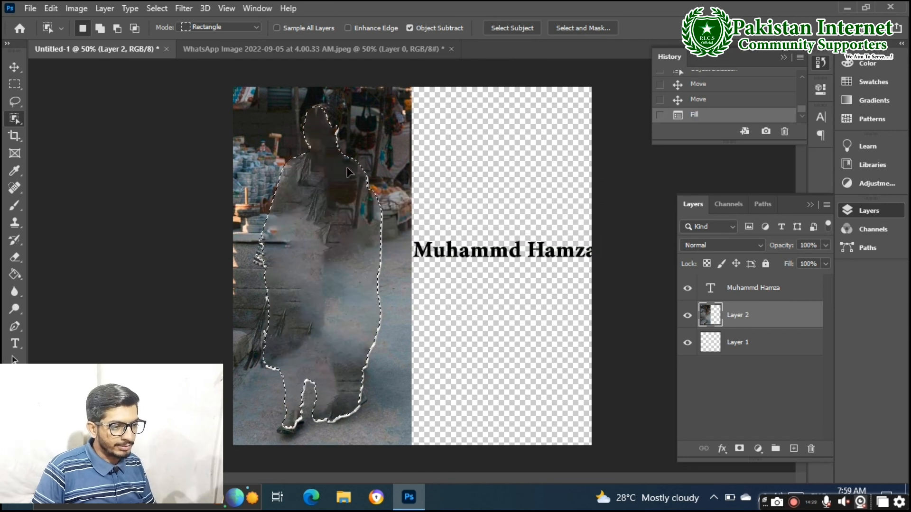
key(ctrl+d)
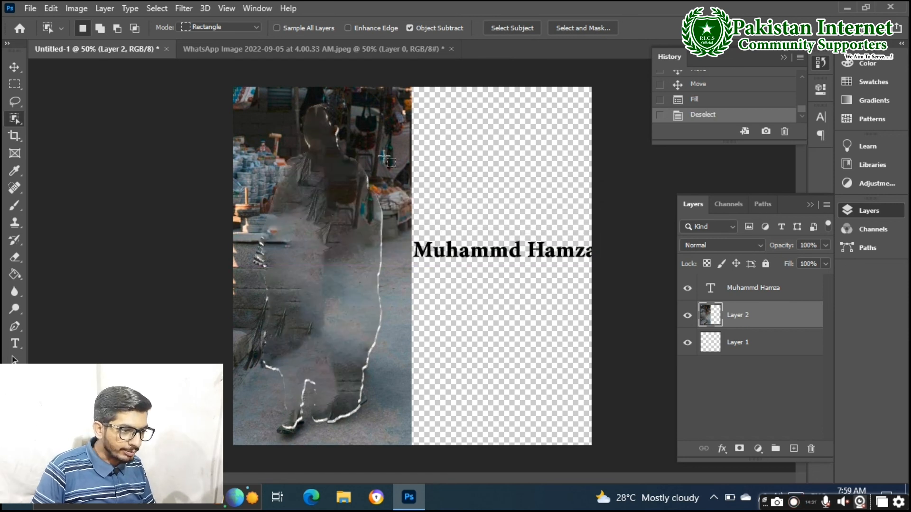
key(ctrl+z)
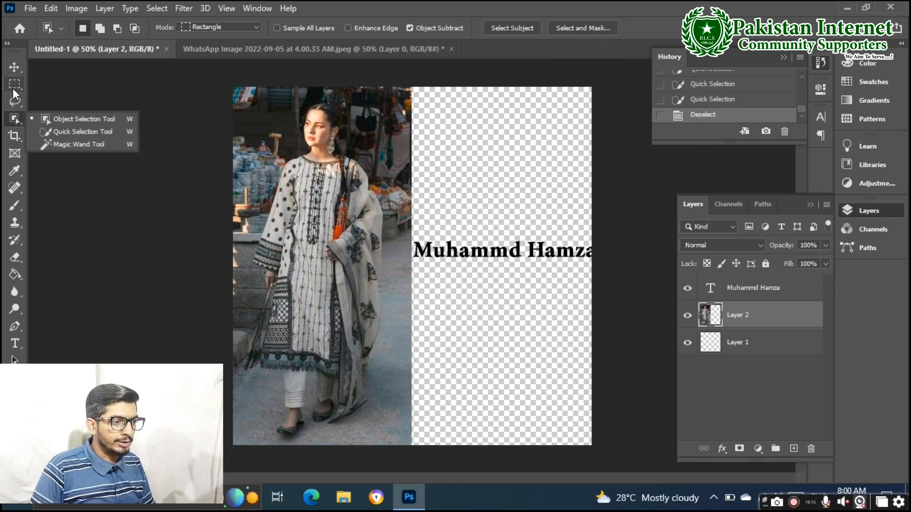
click(14, 85)
click(15, 101)
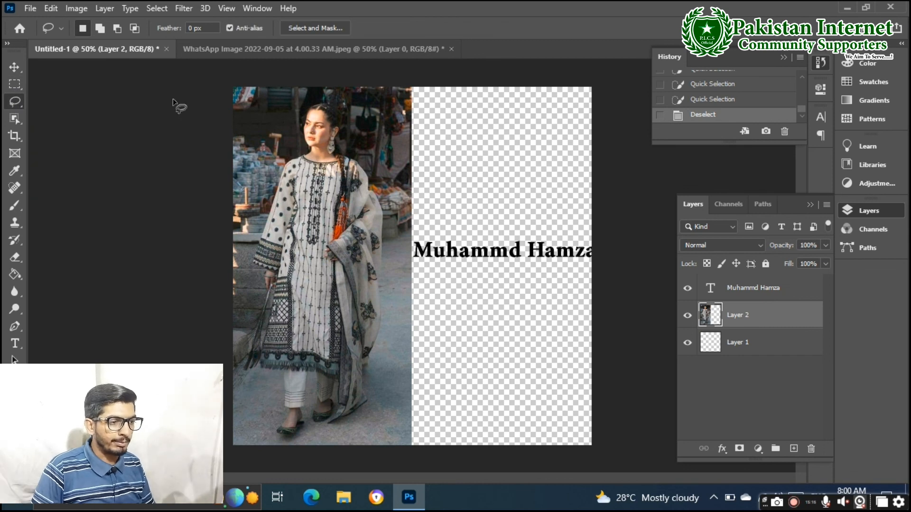
click(326, 56)
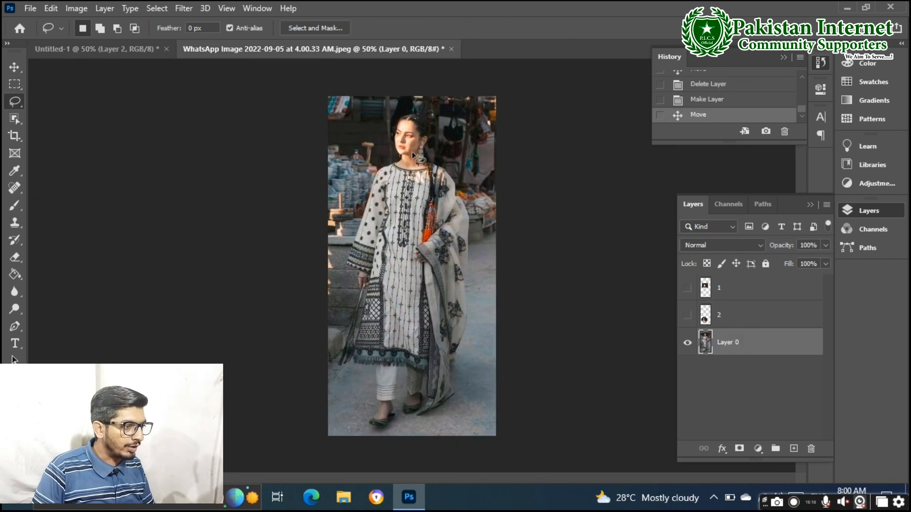
click(144, 50)
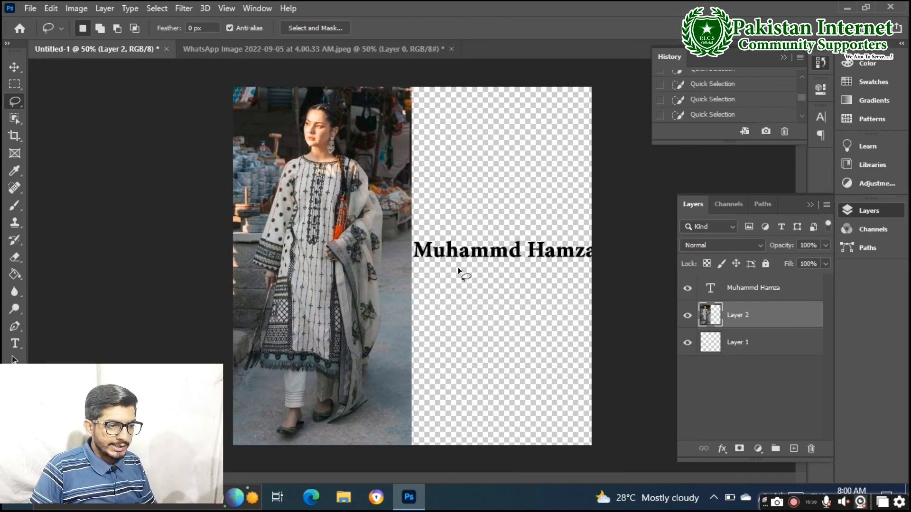